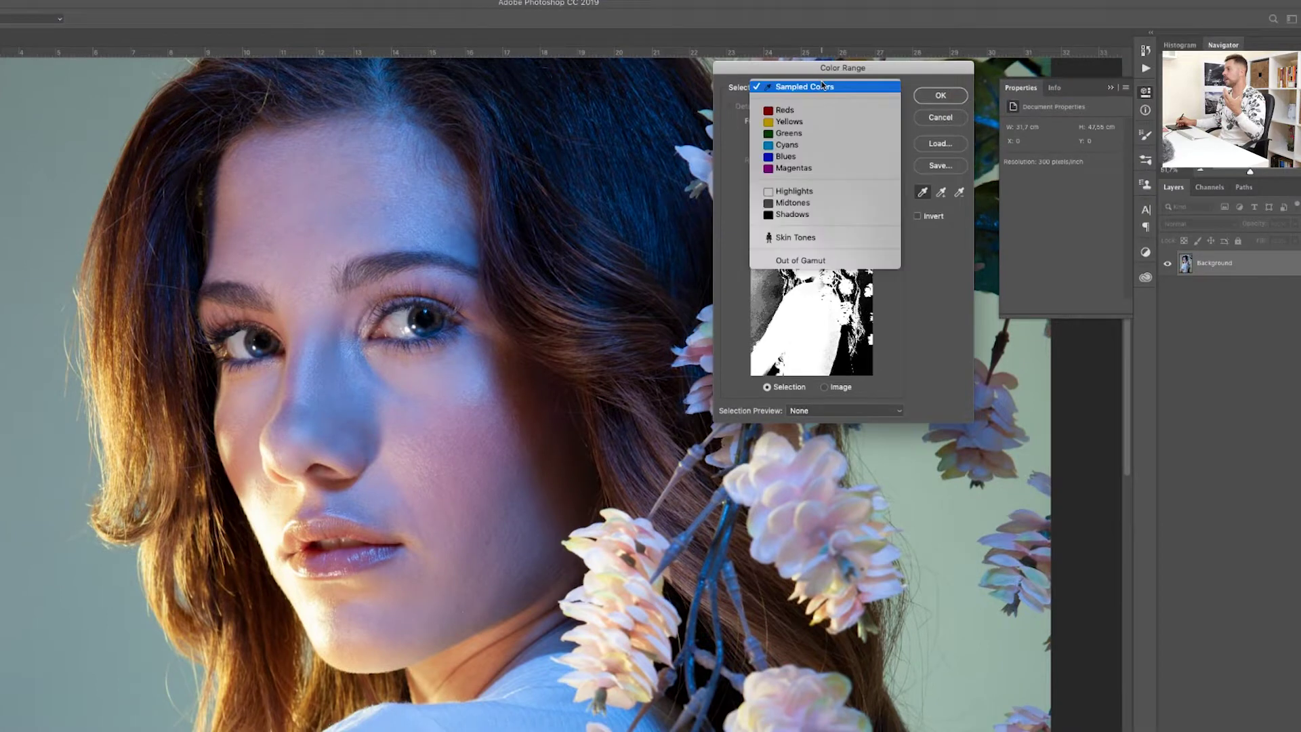
# Step: Try the Skin Tones preset in Color Range and return to Sampled Colors
pyautogui.click(818, 237)
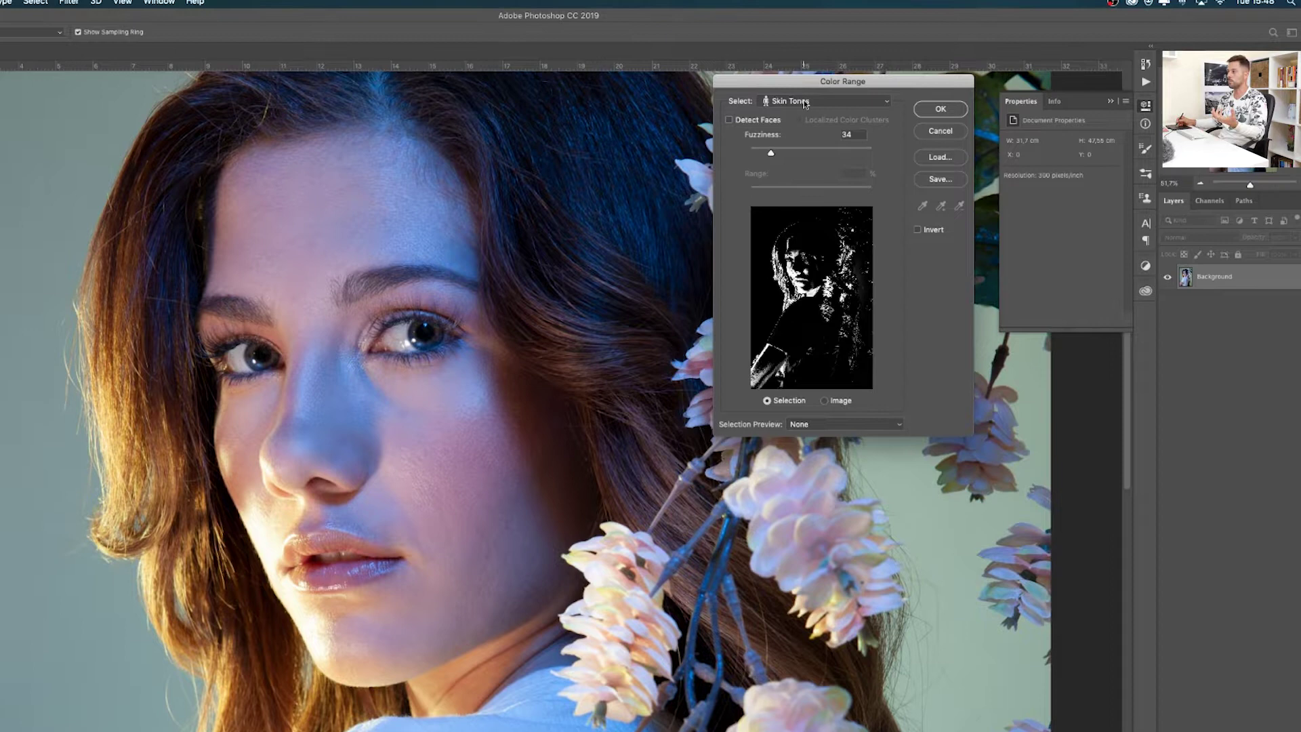
pyautogui.click(805, 102)
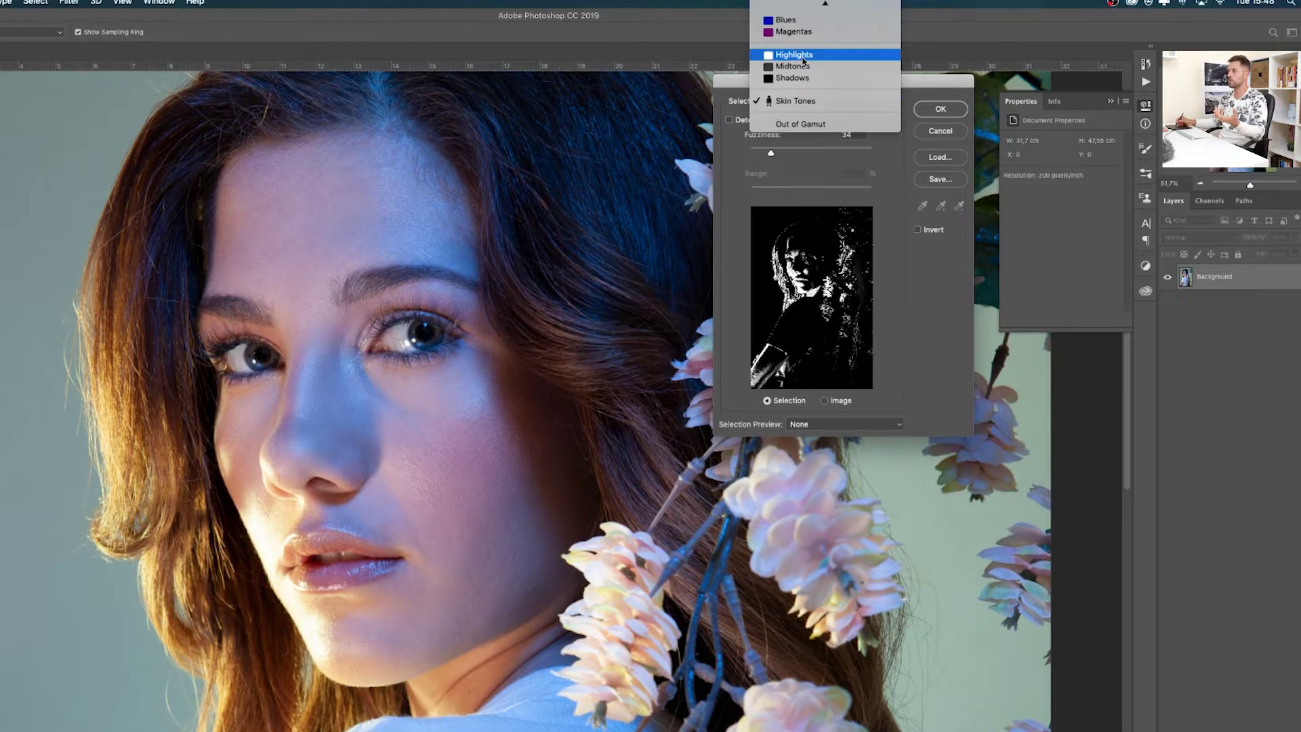
pyautogui.click(800, 8)
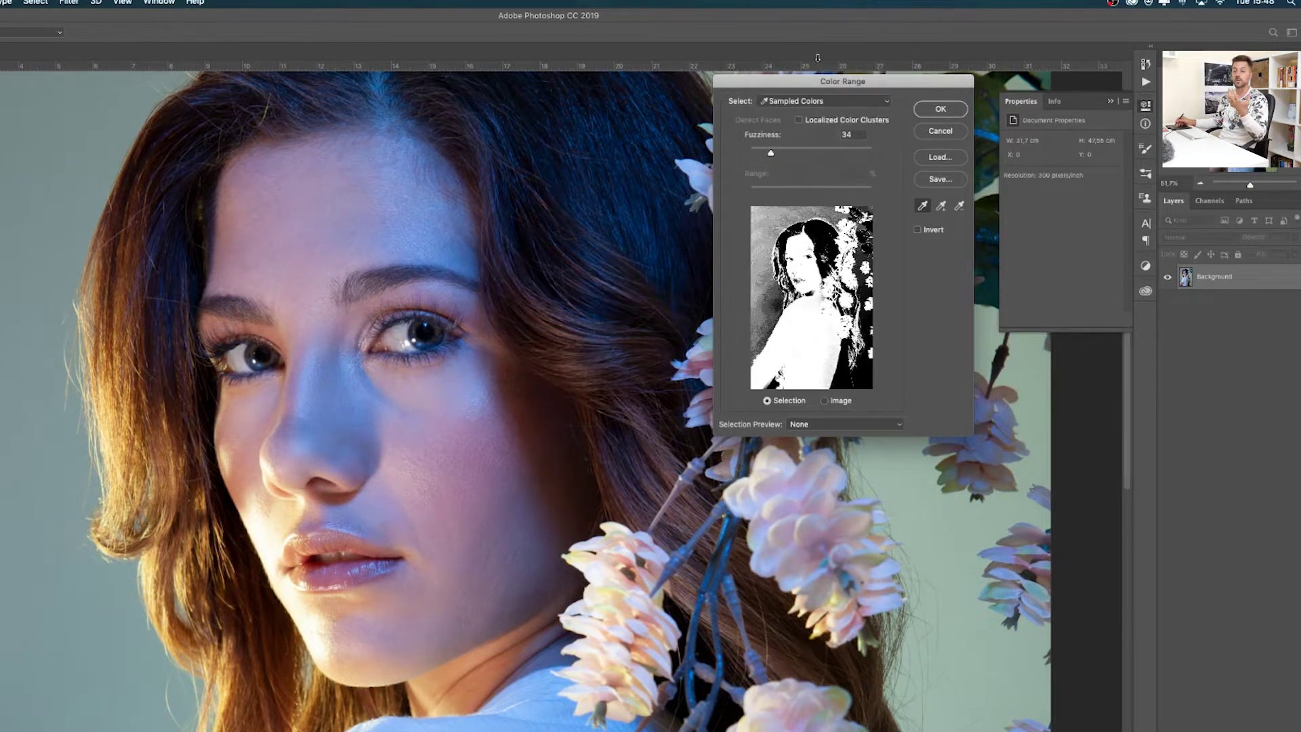
# Step: Add the skin tones of the forehead, nose and cheeks to the color range sample and apply the selection with Fuzziness 27
pyautogui.click(943, 207)
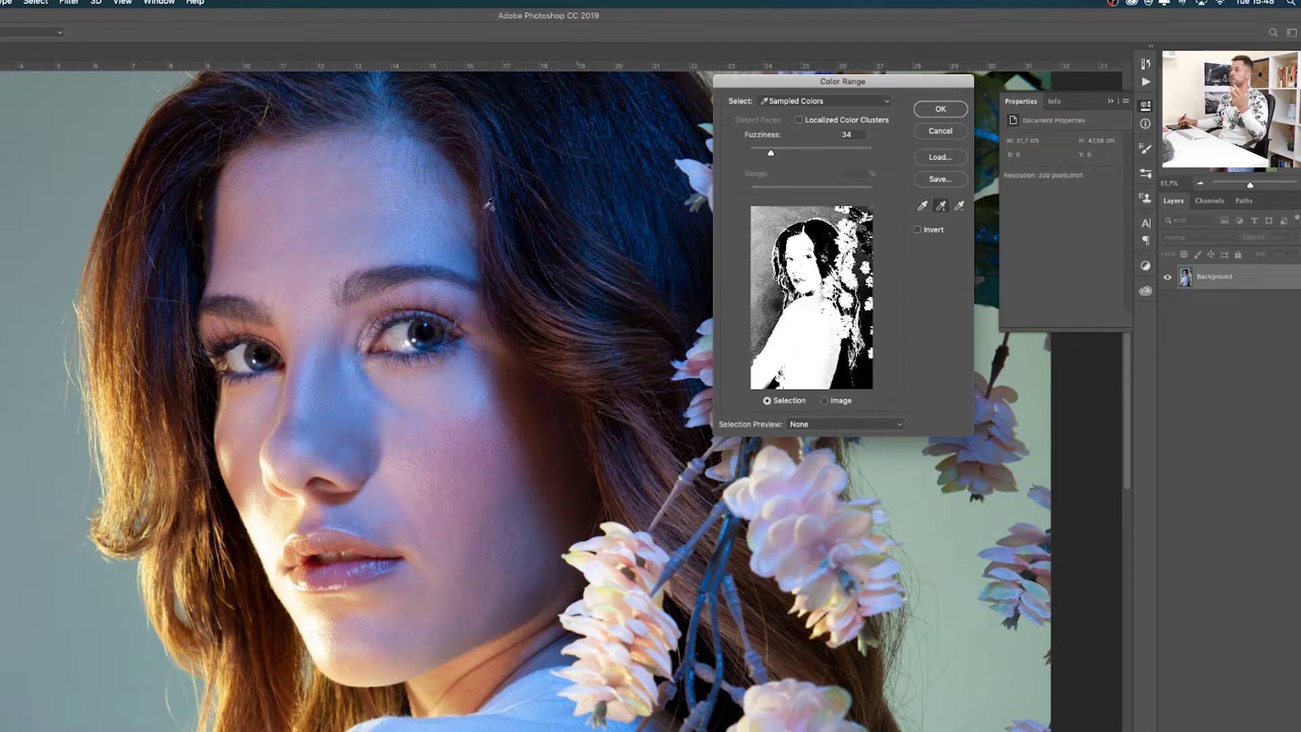
pyautogui.click(337, 204)
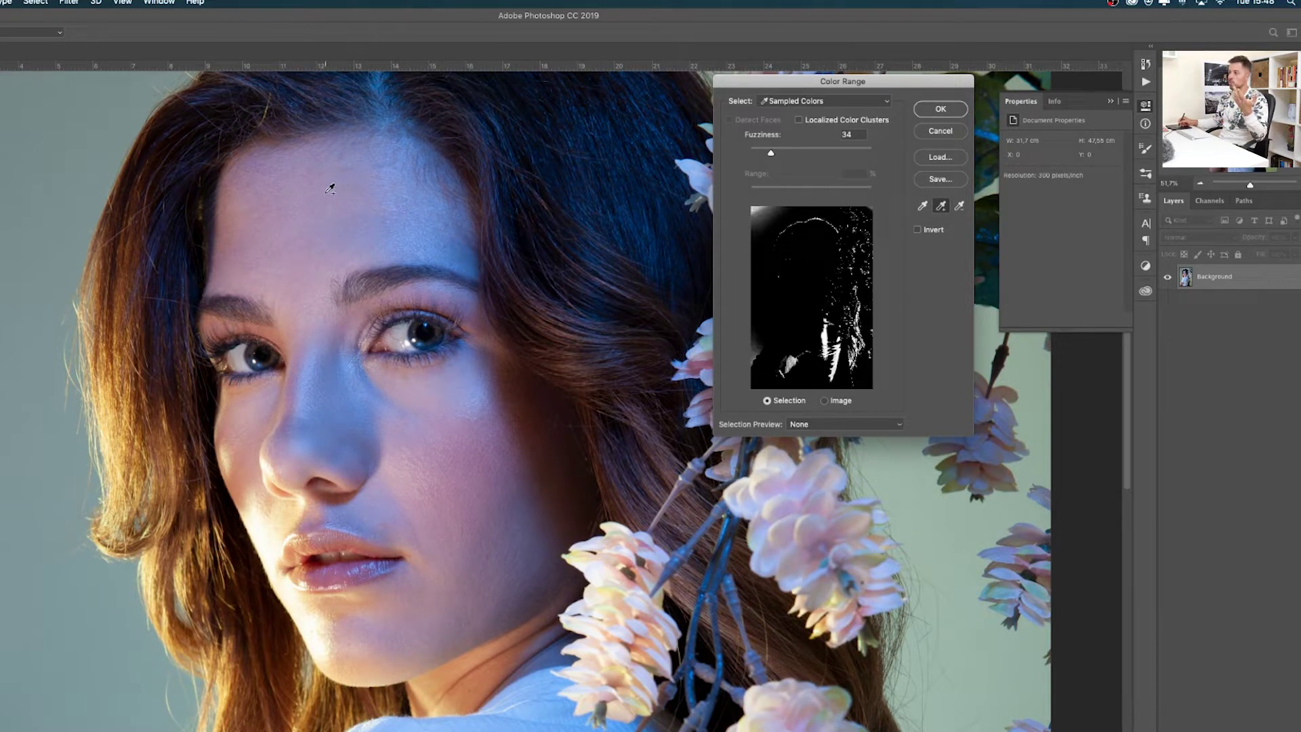
pyautogui.click(300, 194)
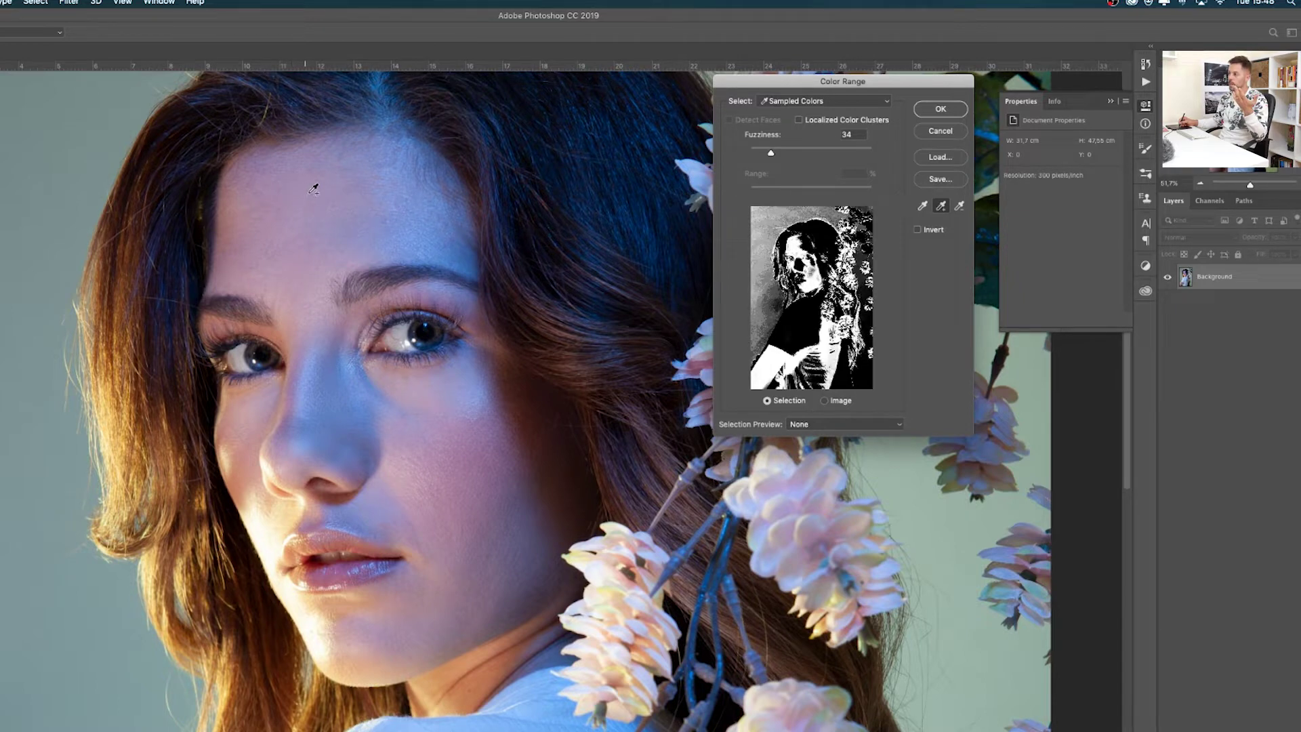
pyautogui.moveTo(325, 184)
pyautogui.mouseDown()
pyautogui.moveTo(365, 186)
pyautogui.moveTo(371, 169)
pyautogui.moveTo(373, 193)
pyautogui.moveTo(377, 177)
pyautogui.mouseUp()
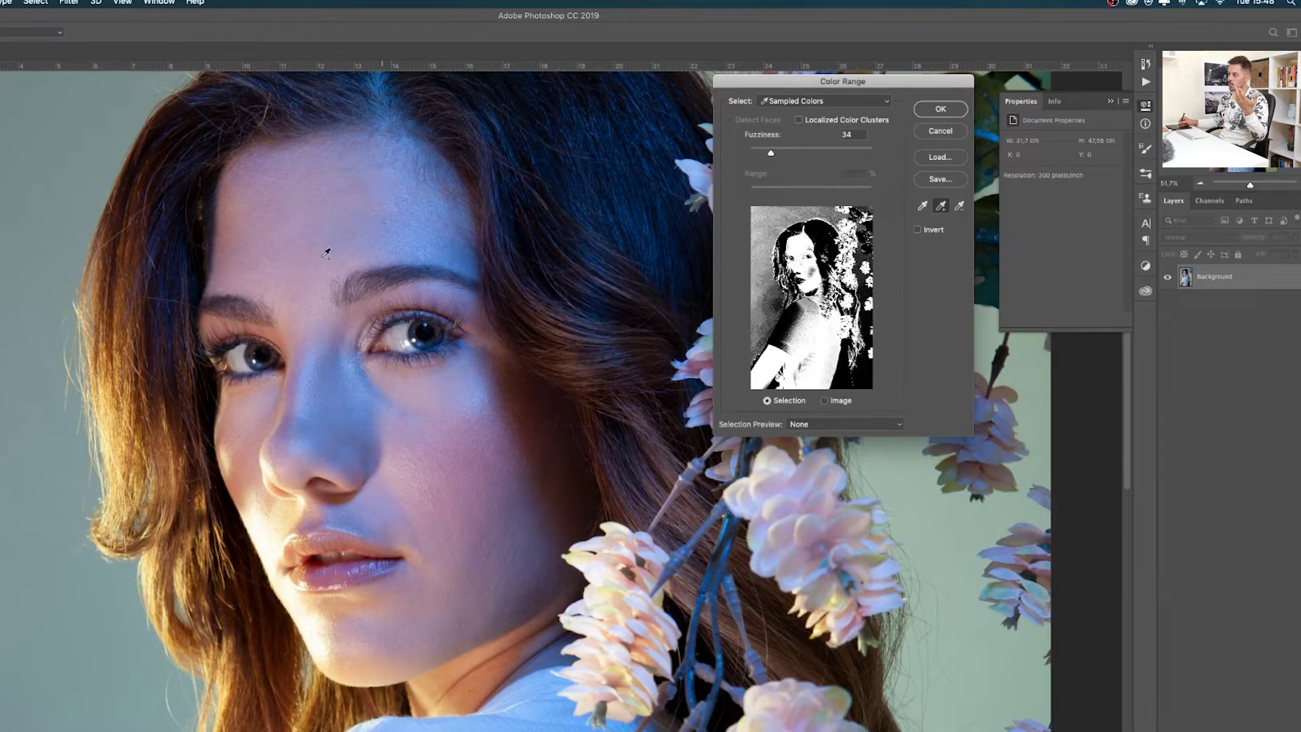
pyautogui.moveTo(326, 253)
pyautogui.mouseDown()
pyautogui.moveTo(302, 349)
pyautogui.moveTo(315, 400)
pyautogui.mouseUp()
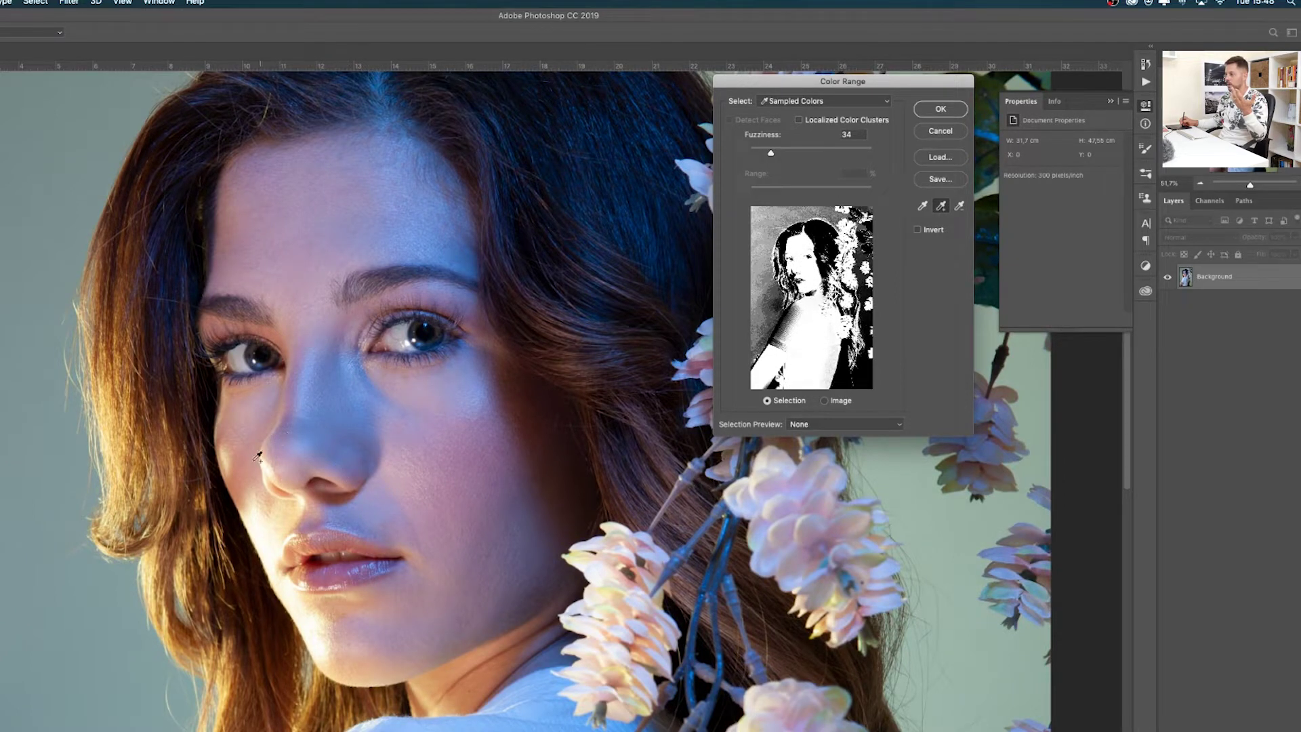
pyautogui.moveTo(257, 456)
pyautogui.mouseDown()
pyautogui.moveTo(265, 509)
pyautogui.moveTo(336, 478)
pyautogui.moveTo(388, 478)
pyautogui.mouseUp()
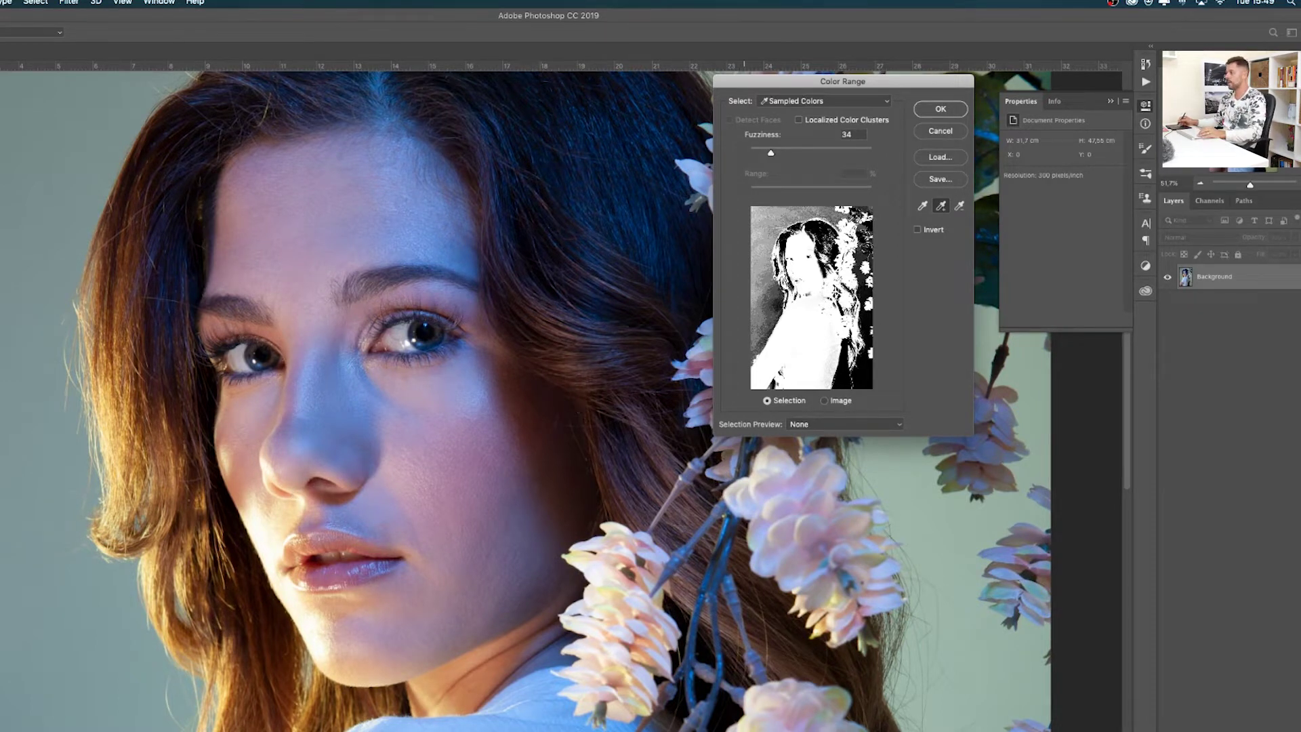
pyautogui.moveTo(770, 150)
pyautogui.mouseDown()
pyautogui.moveTo(798, 151)
pyautogui.moveTo(766, 153)
pyautogui.mouseUp()
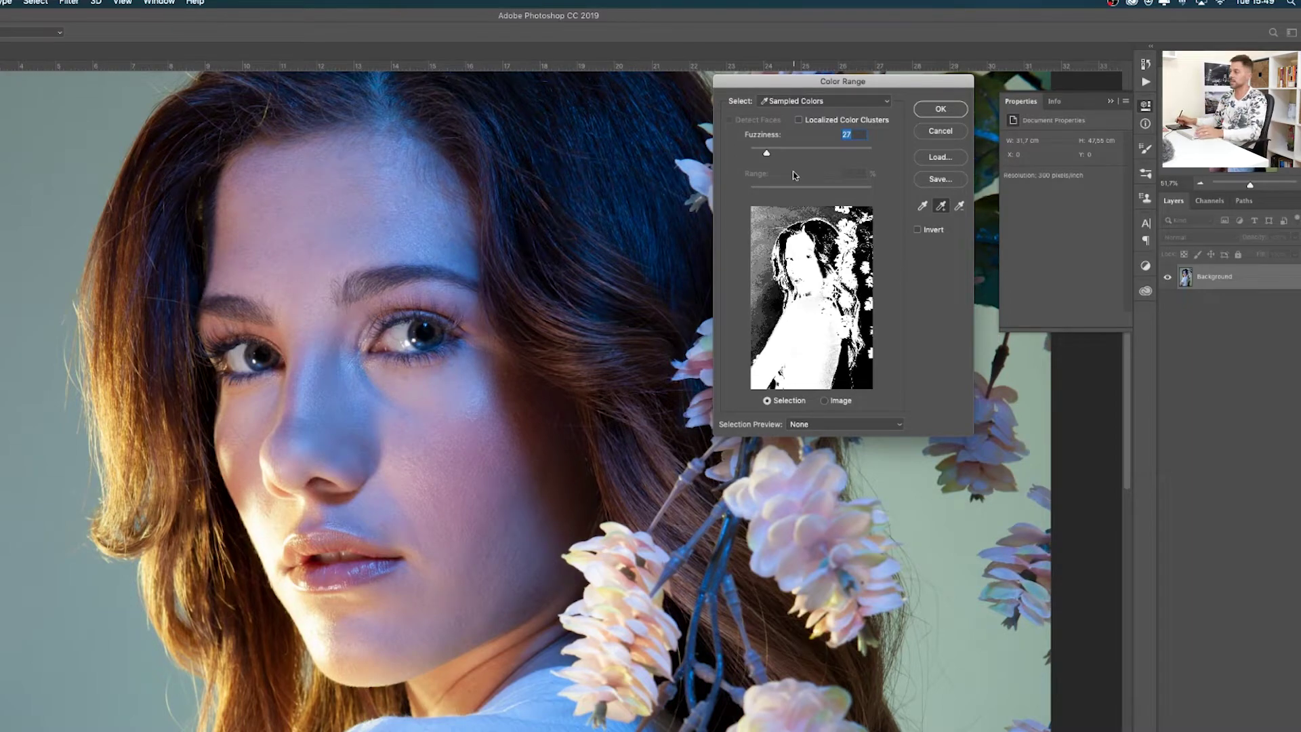
pyautogui.click(940, 109)
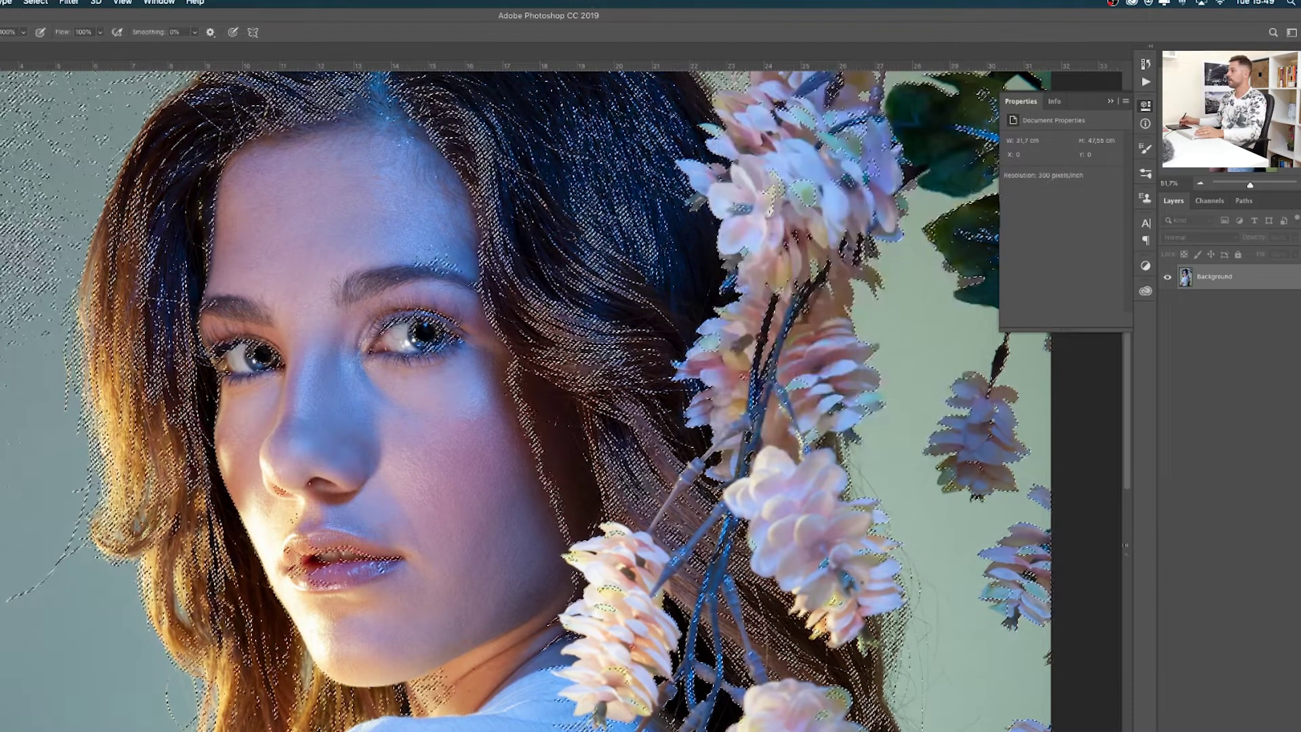
# Step: Add a Solid Color fill layer masked by the skin tone selection
pyautogui.press('super+minus')
pyautogui.press('super+minus')
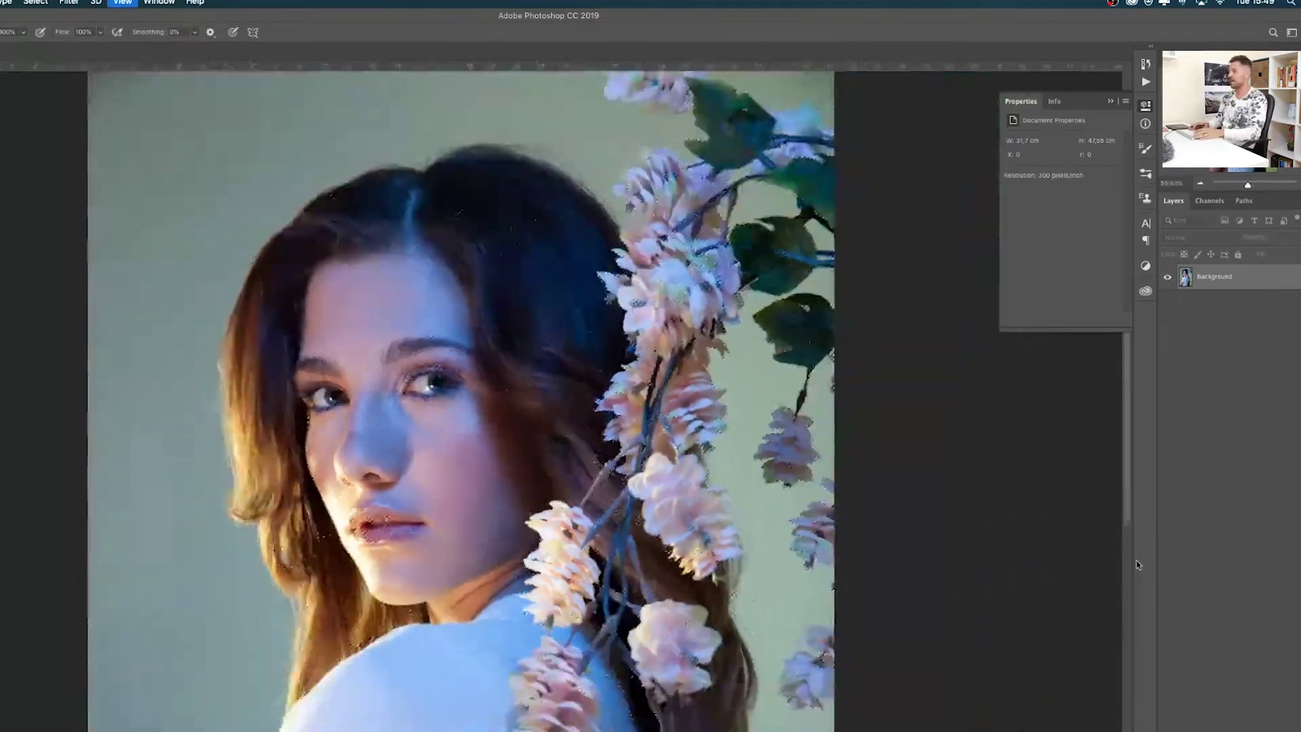
pyautogui.press('super+plus')
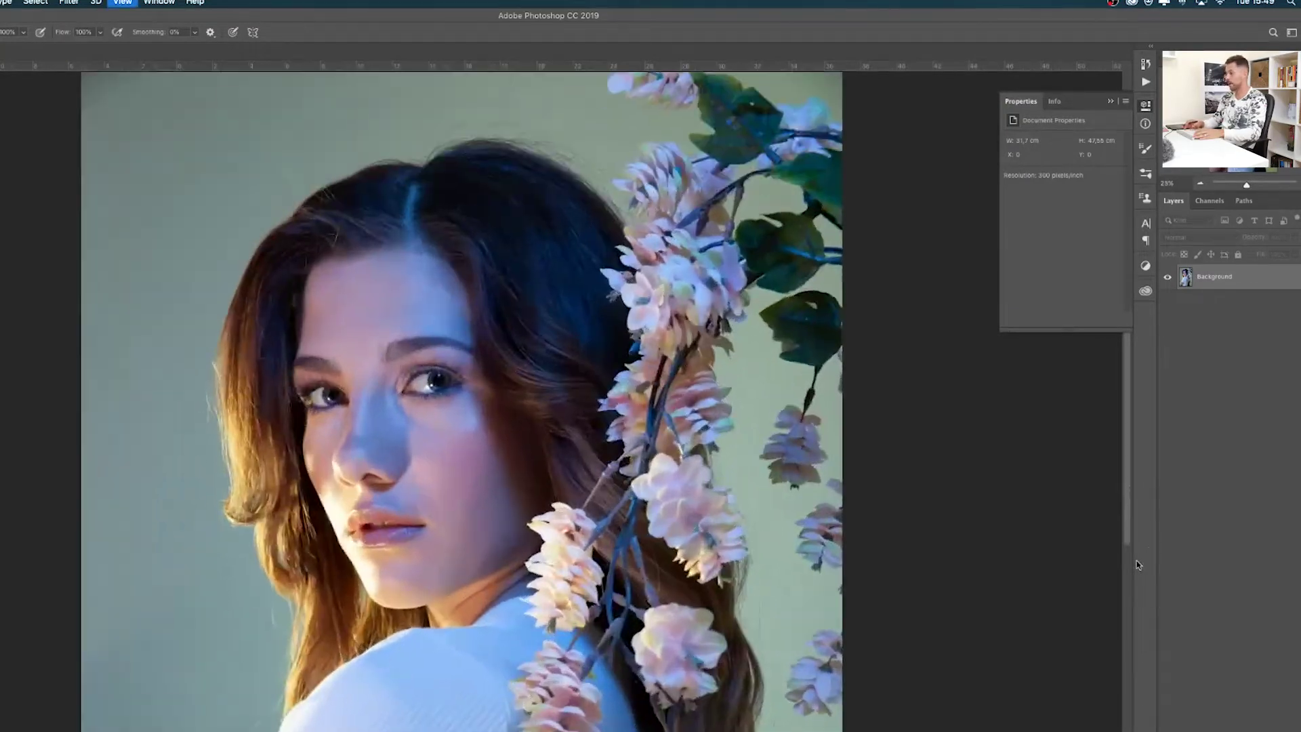
pyautogui.press('super+h')
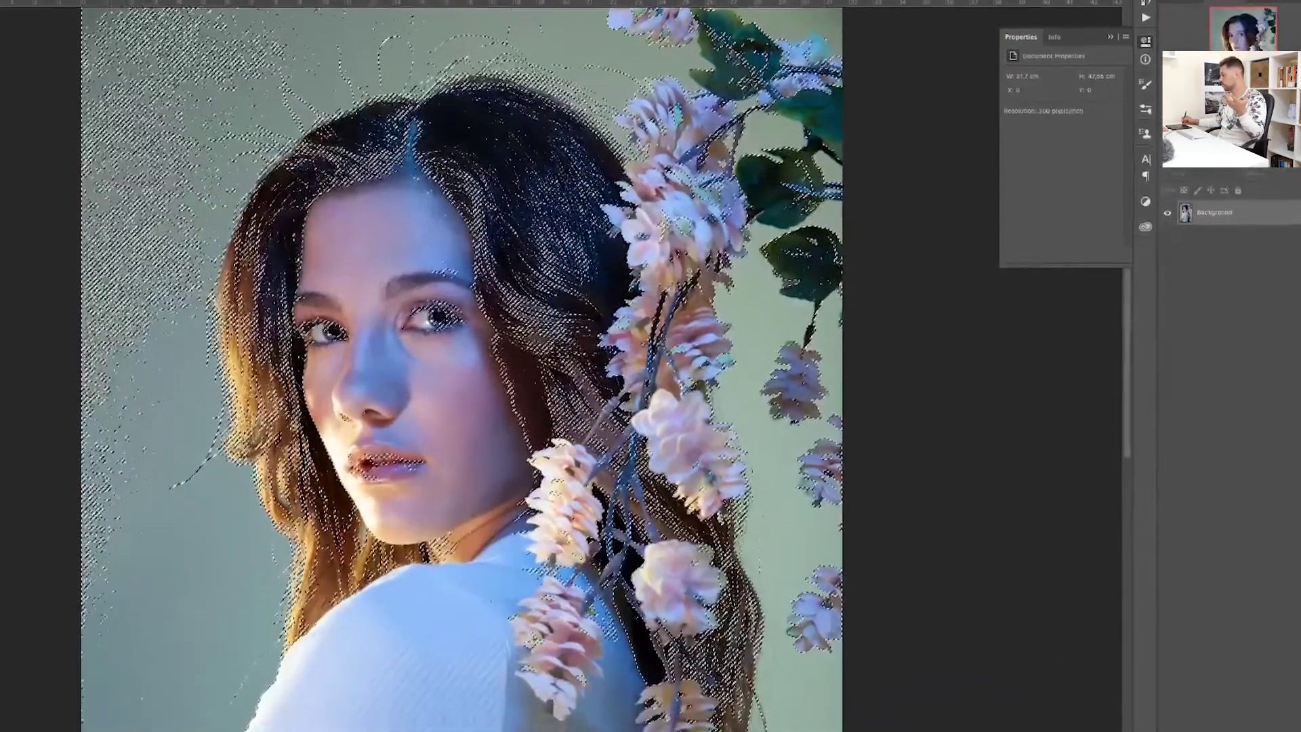
pyautogui.click(1261, 720)
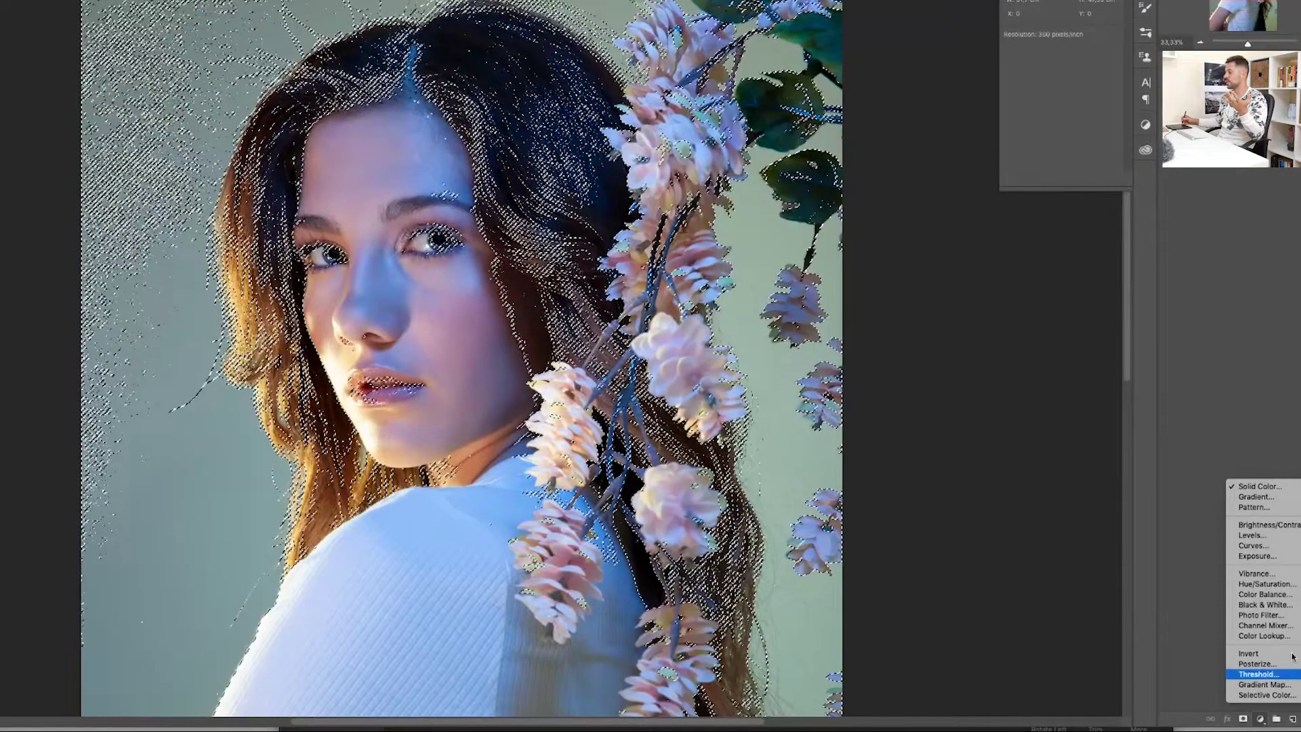
pyautogui.click(1260, 486)
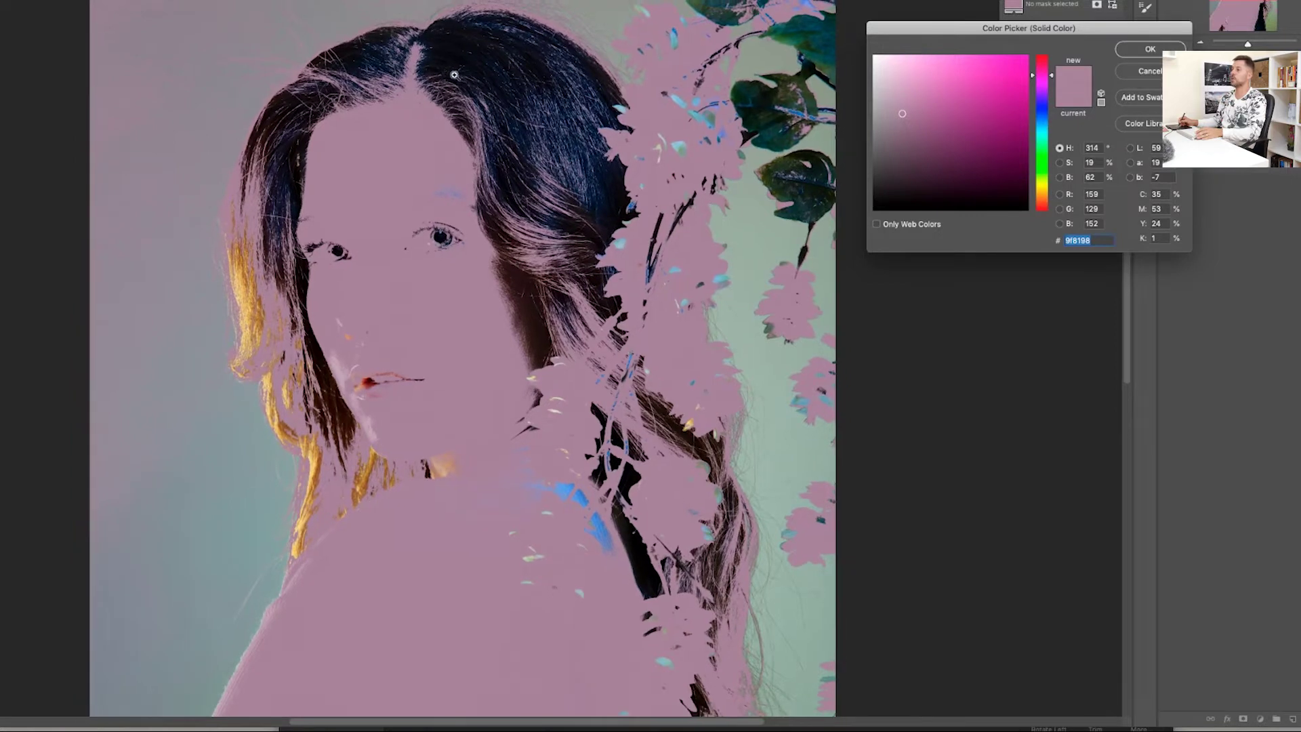
# Step: Set the fill layer's color to the warm skin tone ac896f
pyautogui.moveTo(467, 60); pyautogui.dragTo(377, 3)
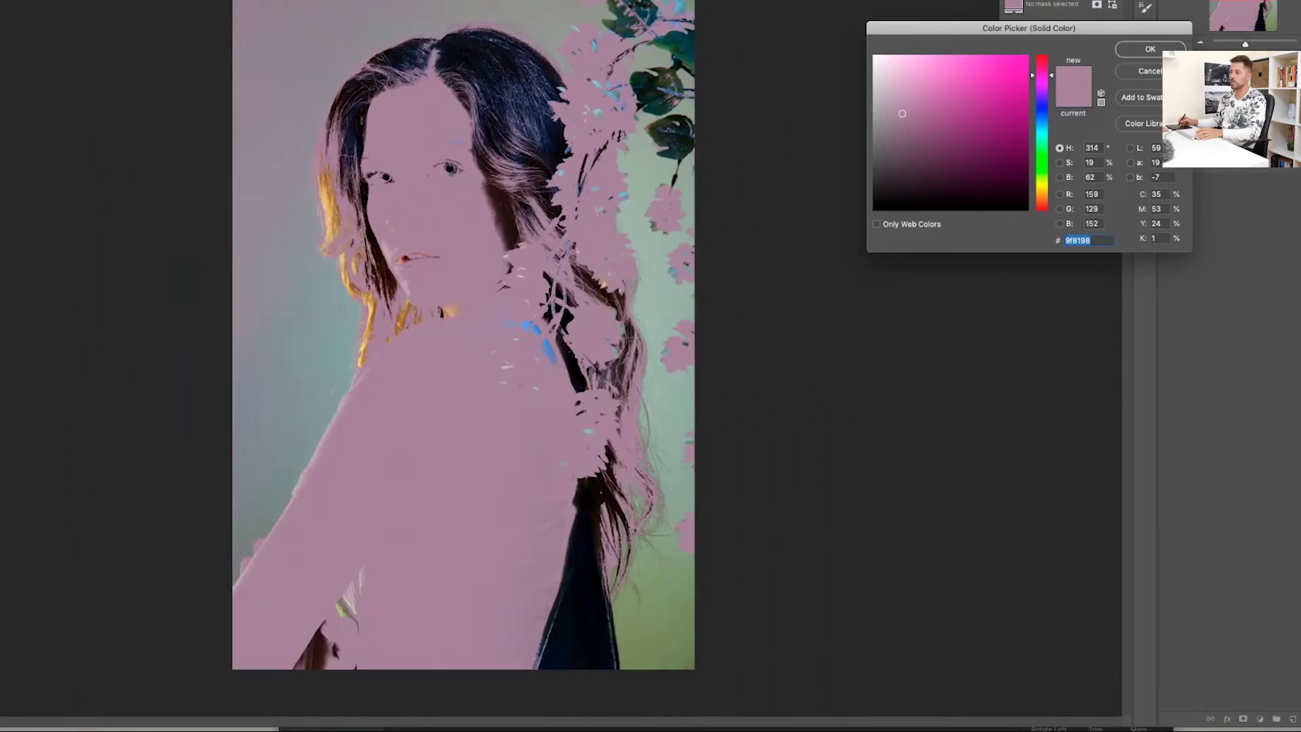
pyautogui.scroll(3, 452, 146)
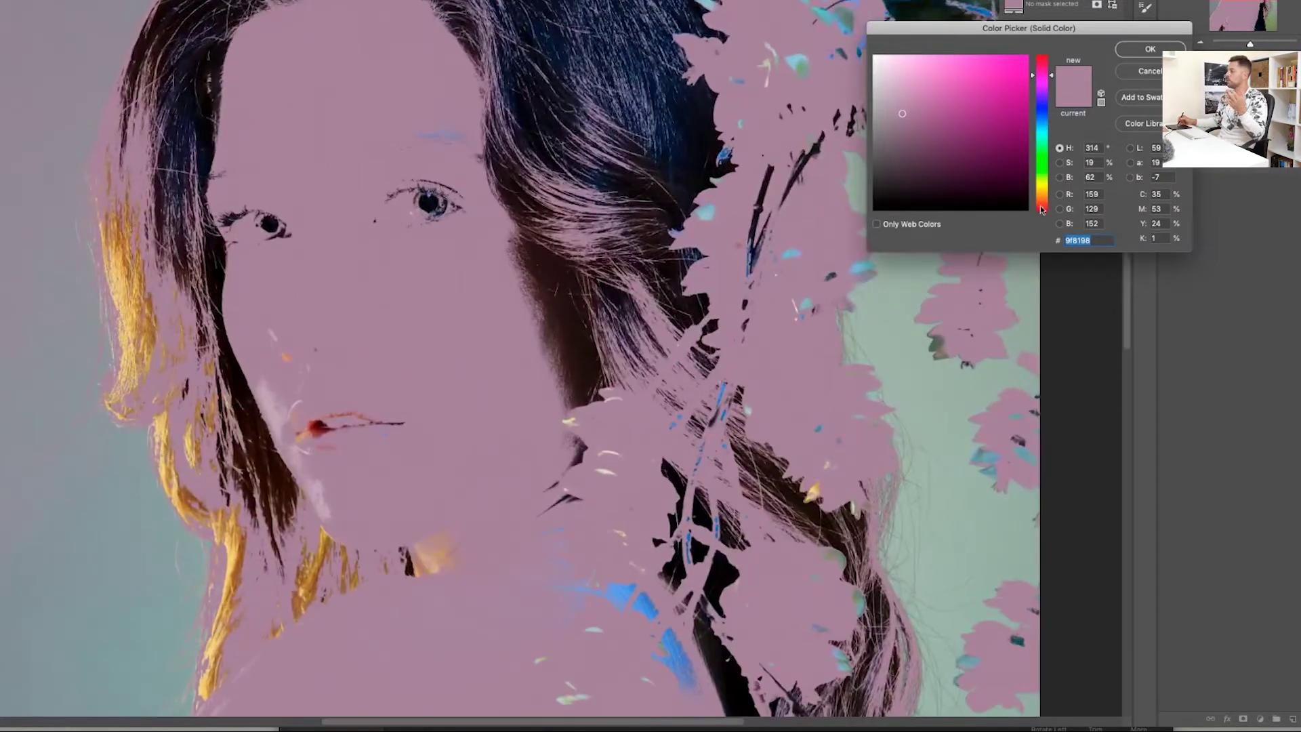
pyautogui.click(1044, 194)
pyautogui.moveTo(1042, 195); pyautogui.dragTo(1040, 201)
pyautogui.click(927, 115)
pyautogui.click(944, 128)
pyautogui.click(932, 107)
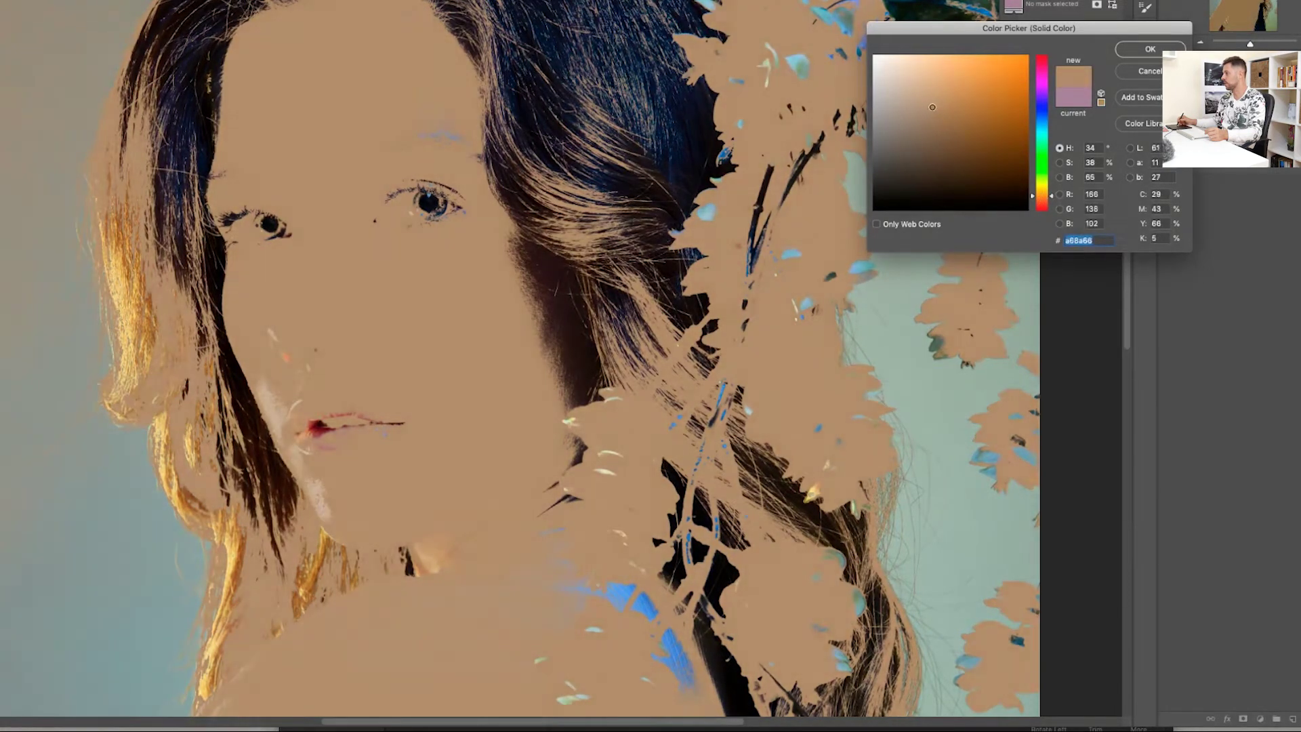
pyautogui.moveTo(930, 107); pyautogui.dragTo(927, 106)
pyautogui.click(1042, 199)
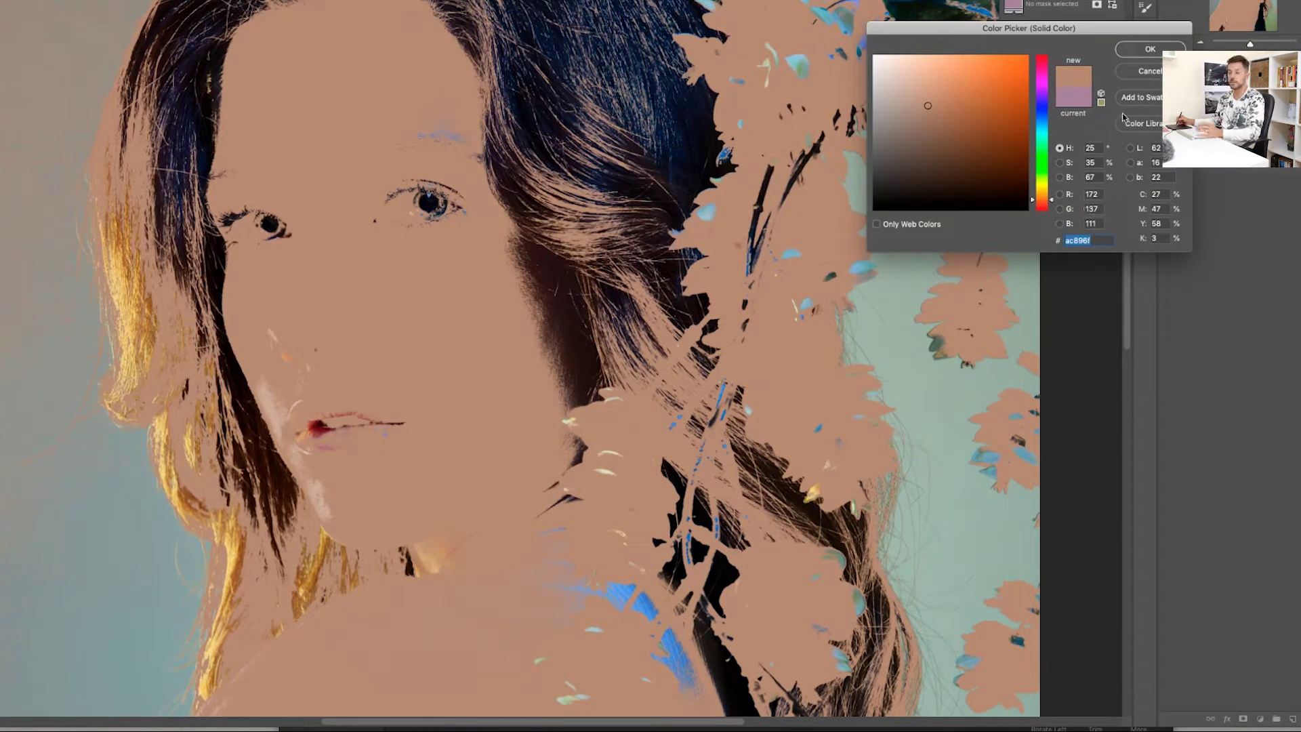
pyautogui.click(1165, 49)
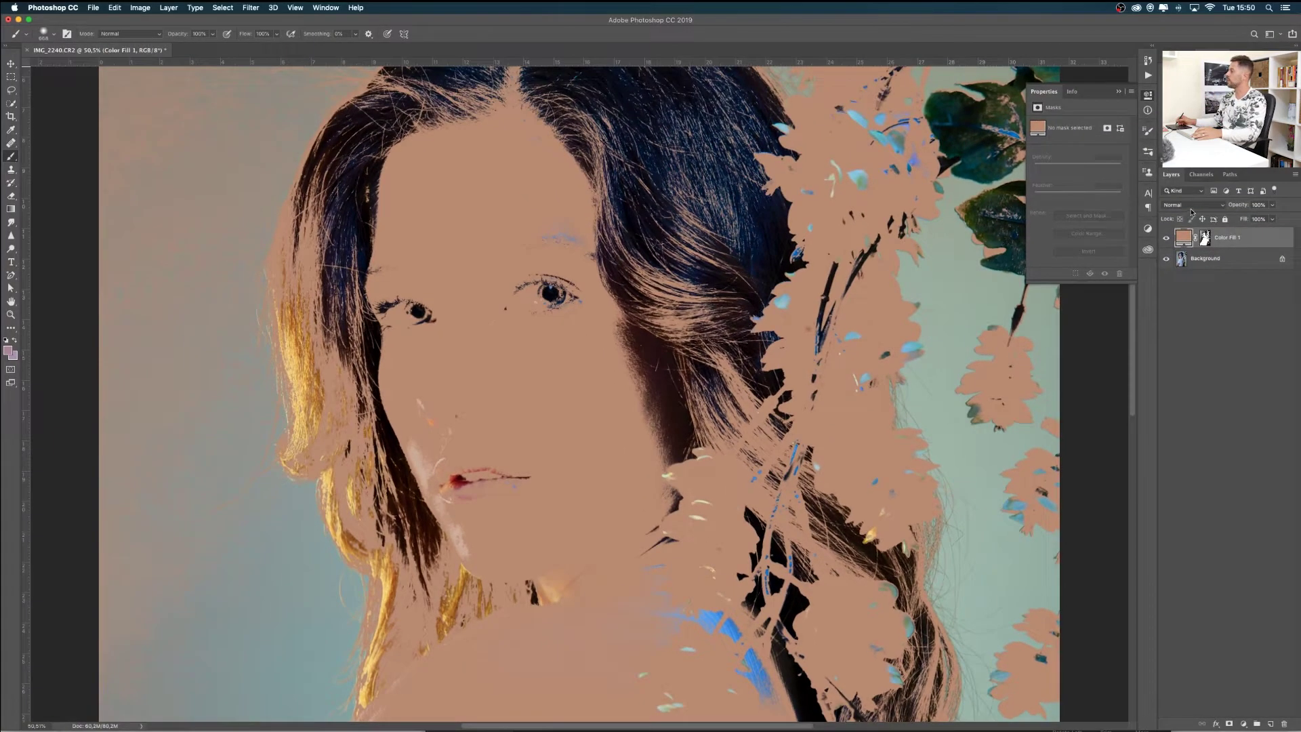
# Step: Set the color fill layer's blend mode to Linear Light and lower its Fill until the skin looks natural
pyautogui.click(1191, 205)
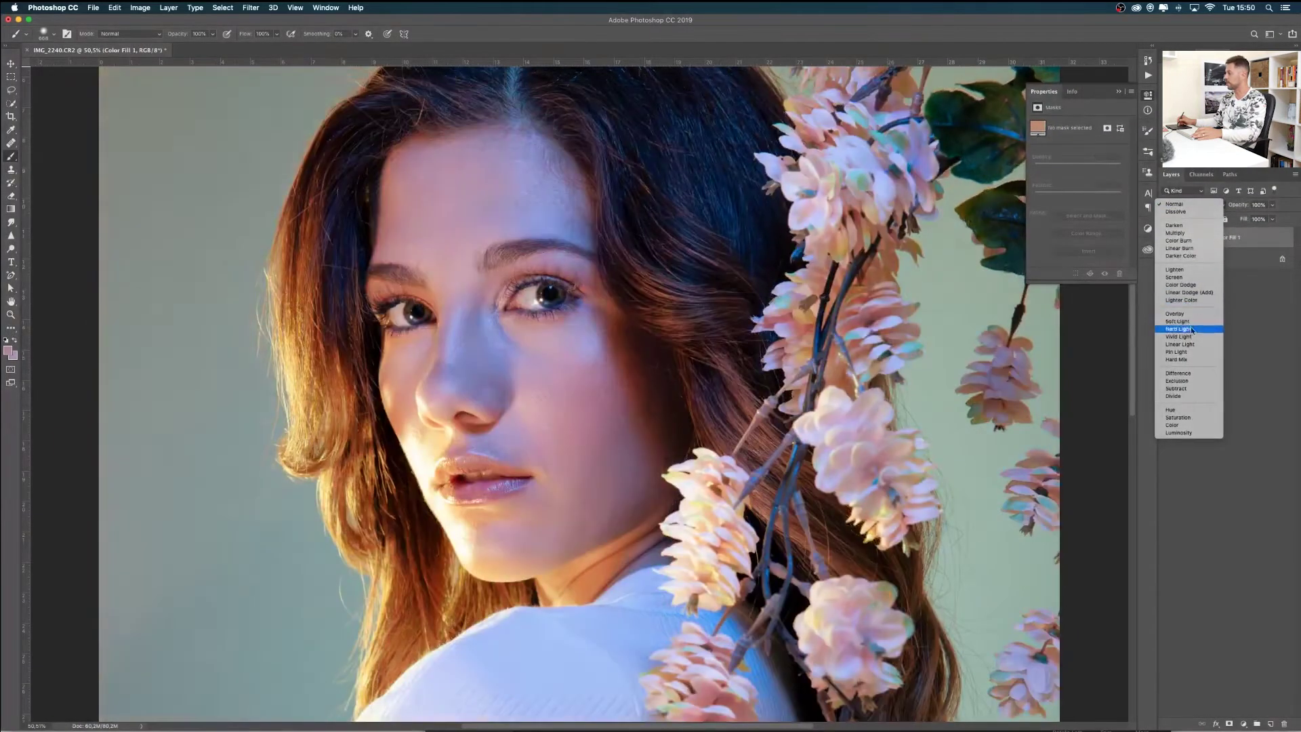
pyautogui.click(1191, 342)
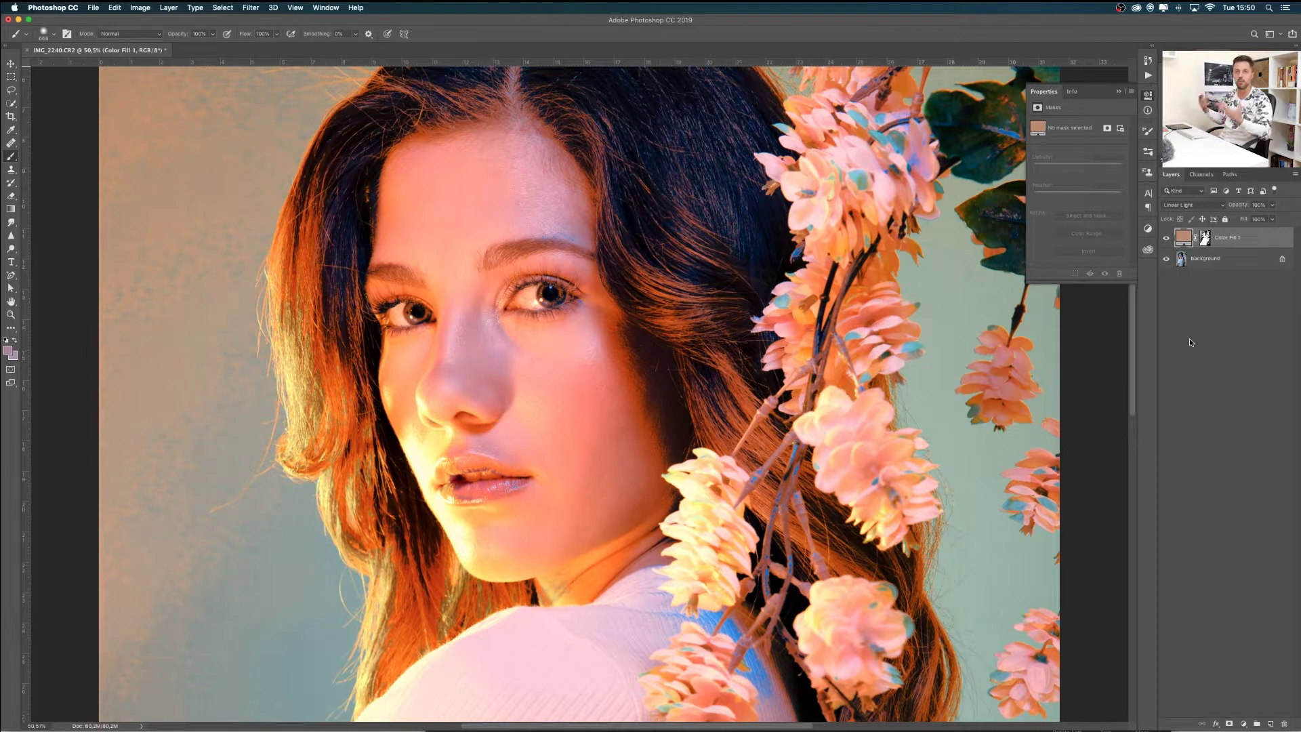
pyautogui.click(1243, 221)
pyautogui.moveTo(1224, 220); pyautogui.dragTo(1211, 221)
pyautogui.moveTo(1118, 221); pyautogui.dragTo(1008, 222)
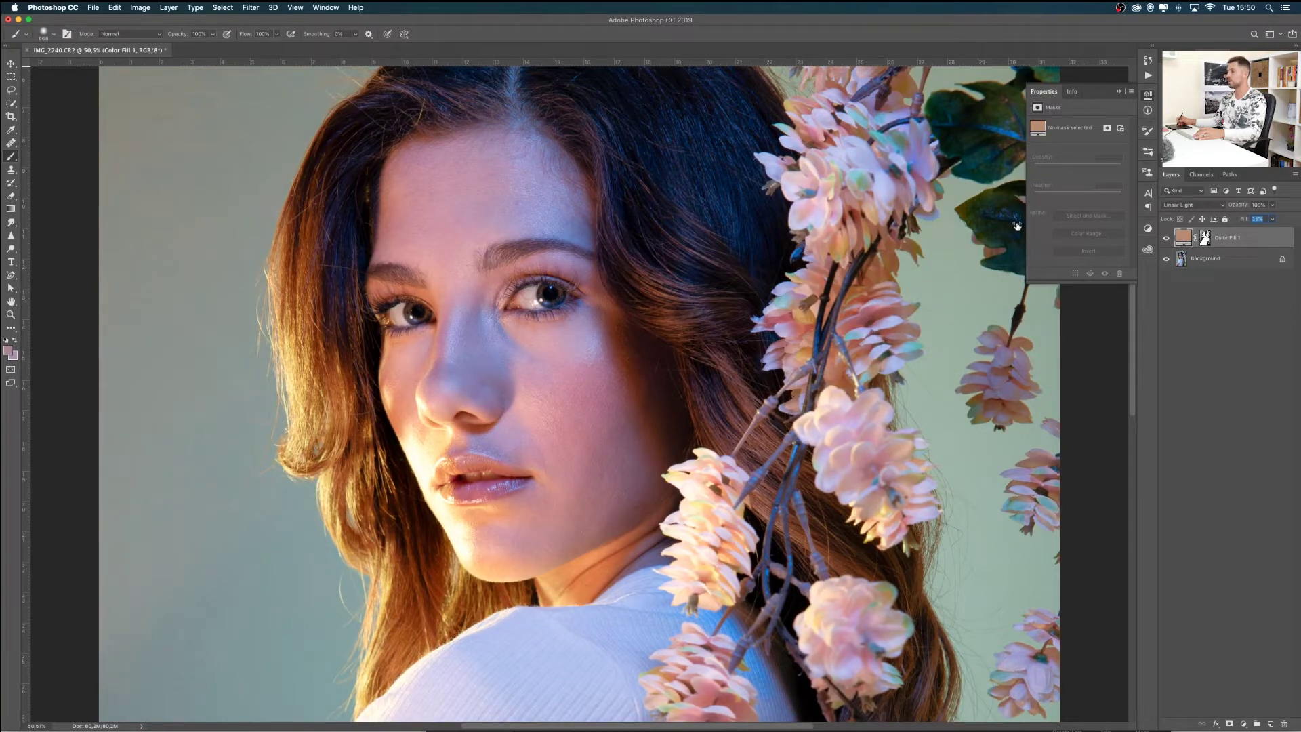
pyautogui.moveTo(1017, 227); pyautogui.dragTo(1007, 227)
# Step: Show the color fill's layer mask and paint black over the gray background above and to the left of the woman's hair
pyautogui.moveTo(640, 400); pyautogui.dragTo(697, 335)
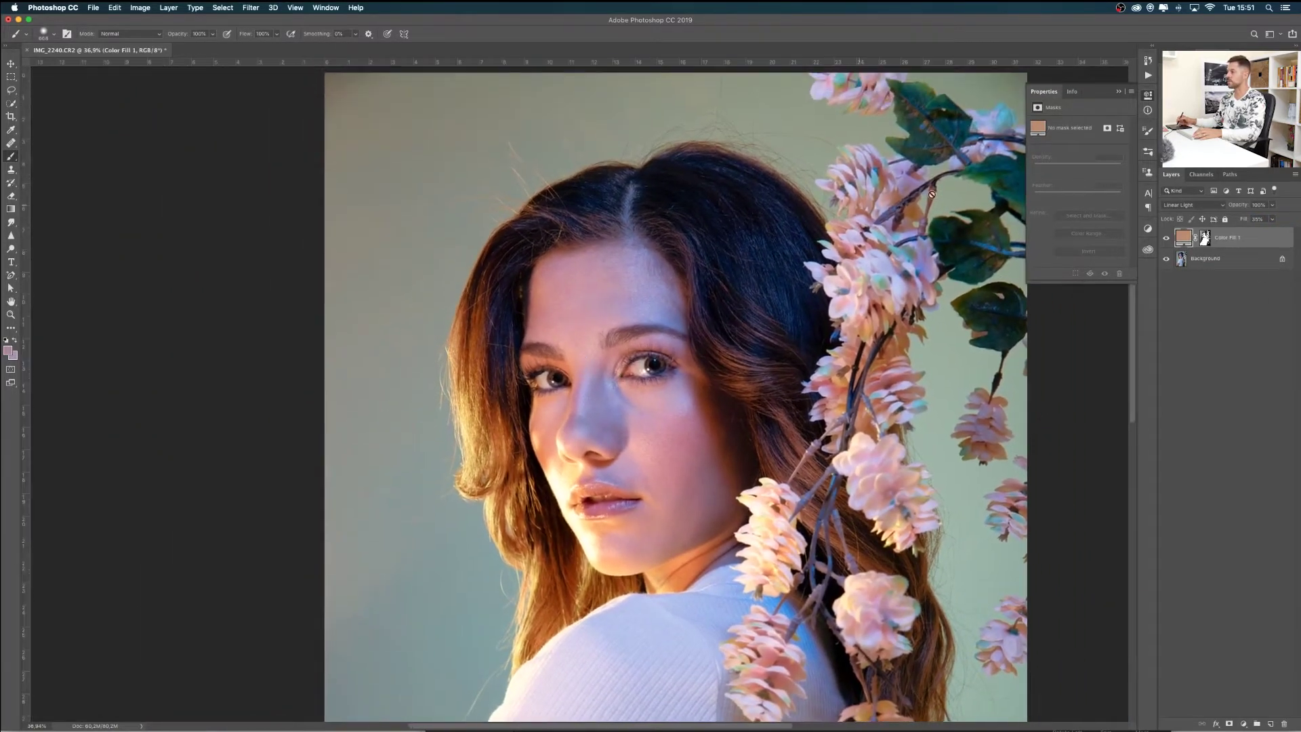
pyautogui.keyDown('alt'); pyautogui.click(1206, 238); pyautogui.keyUp('alt')
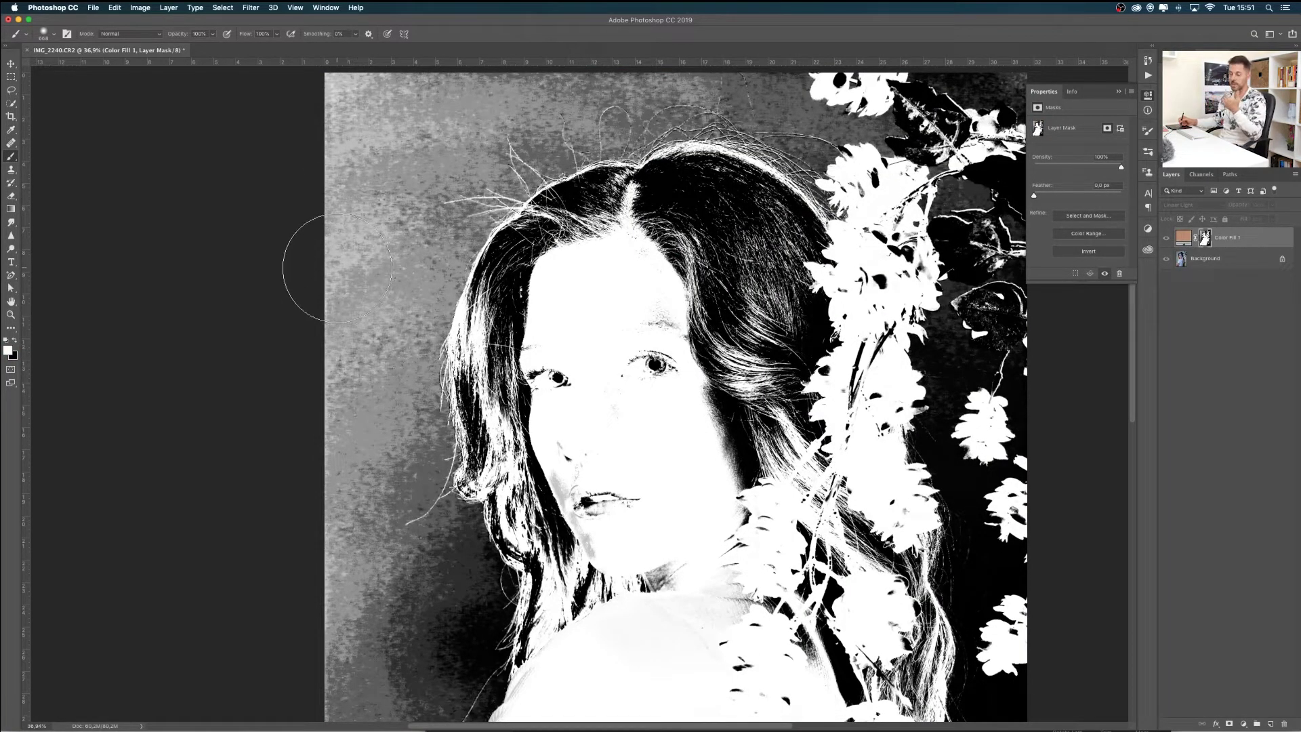
pyautogui.press('x')
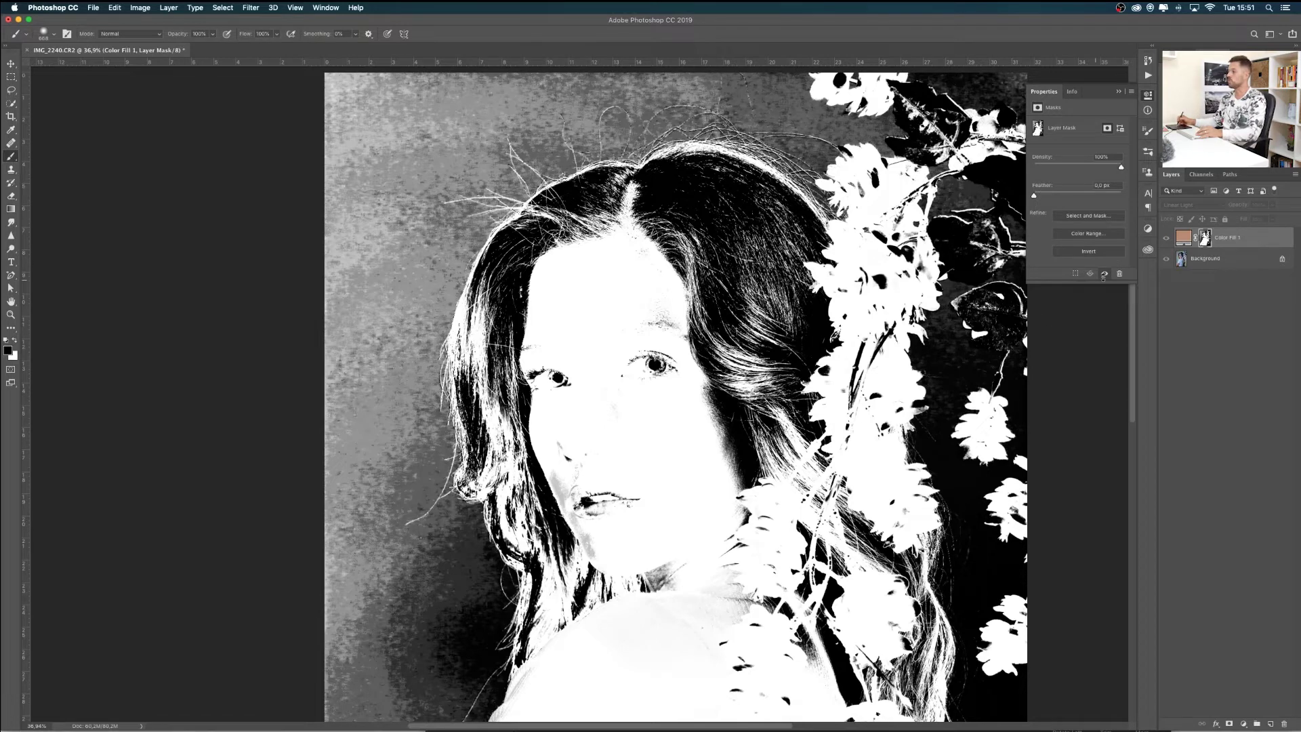
pyautogui.moveTo(328, 176)
pyautogui.mouseDown()
pyautogui.moveTo(337, 282)
pyautogui.moveTo(369, 270)
pyautogui.moveTo(453, 163)
pyautogui.mouseUp()
pyautogui.moveTo(475, 106); pyautogui.dragTo(389, 206)
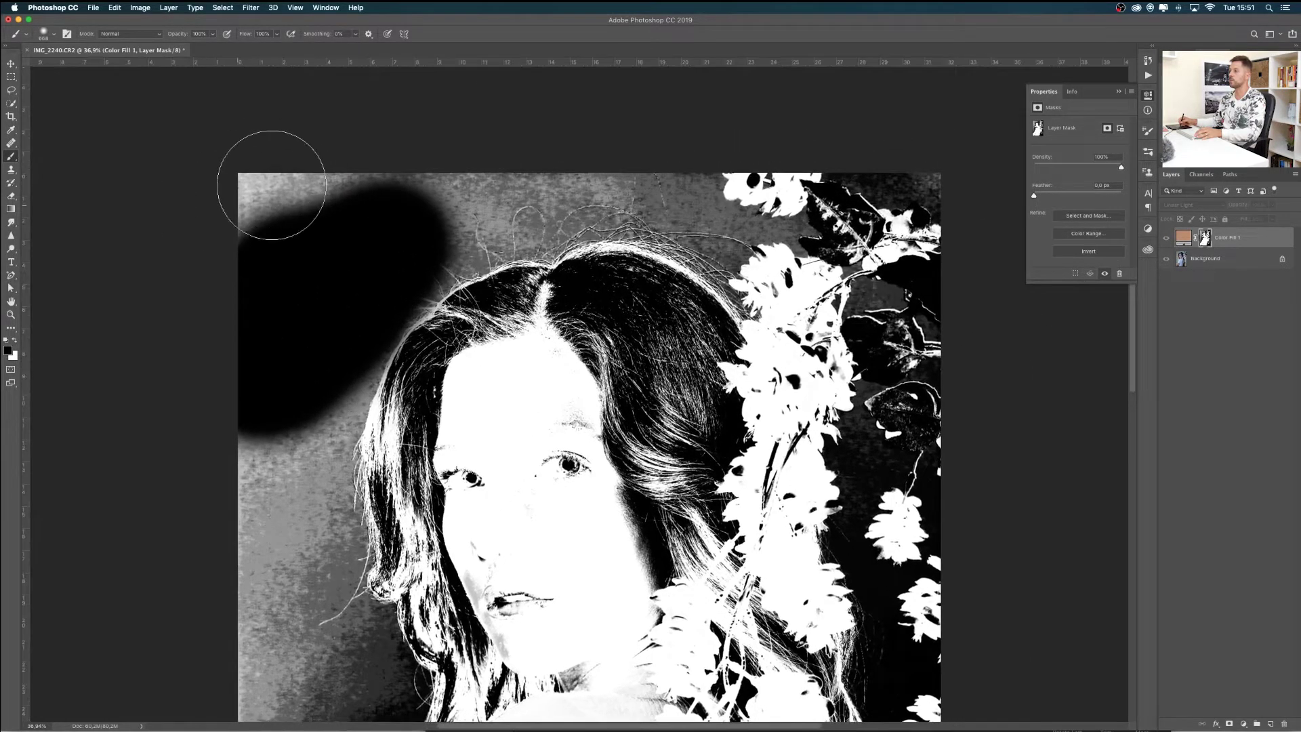
pyautogui.moveTo(270, 183)
pyautogui.mouseDown()
pyautogui.moveTo(474, 219)
pyautogui.moveTo(668, 218)
pyautogui.moveTo(792, 258)
pyautogui.mouseUp()
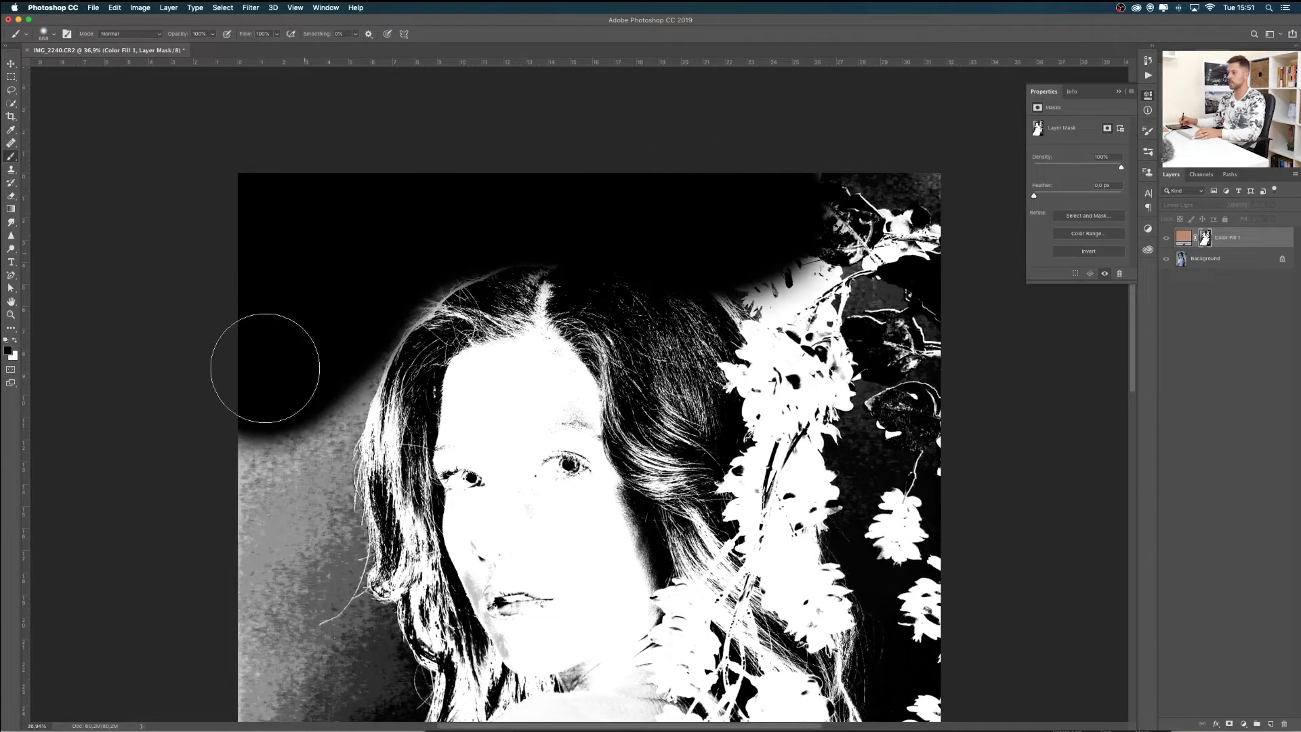
pyautogui.moveTo(264, 369)
pyautogui.mouseDown()
pyautogui.moveTo(306, 430)
pyautogui.moveTo(288, 630)
pyautogui.mouseUp()
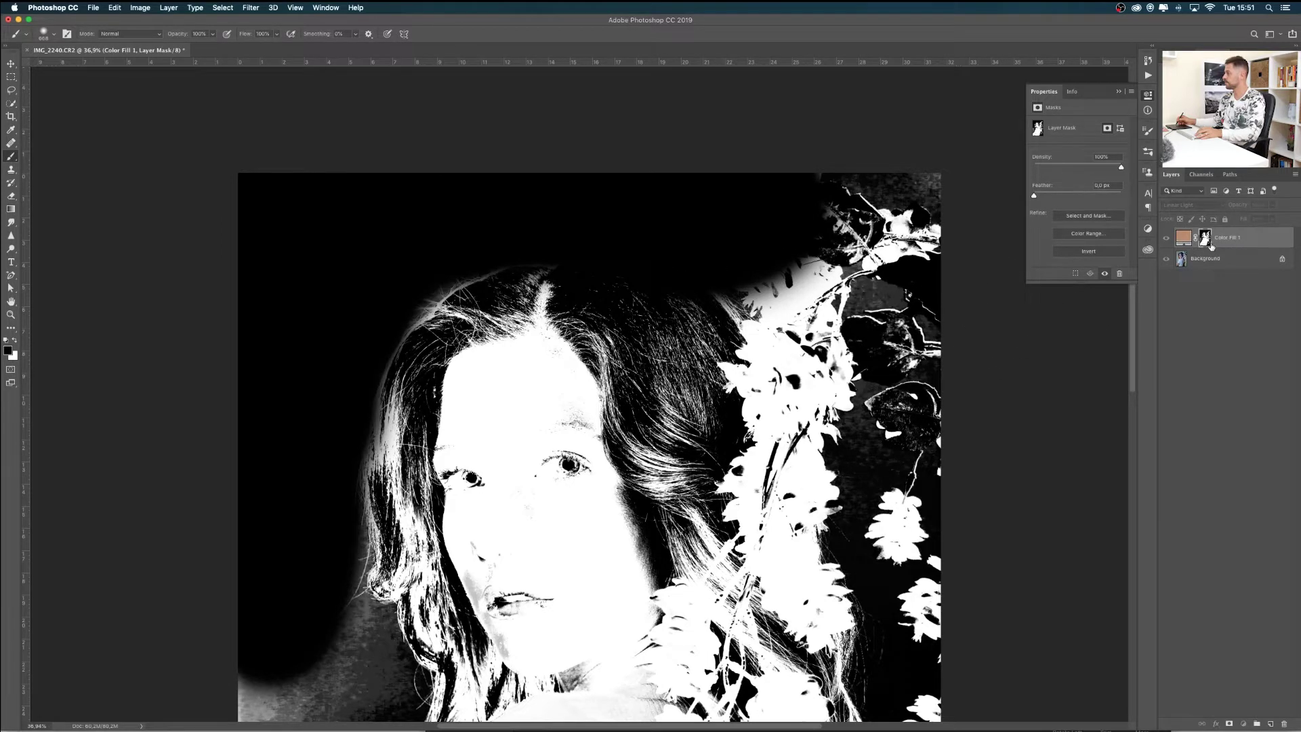
# Step: Return to the image view and paint black on the mask over the background beside the arm and the flowers along the image's right edge
pyautogui.click(1164, 238)
pyautogui.moveTo(368, 318); pyautogui.dragTo(444, 187)
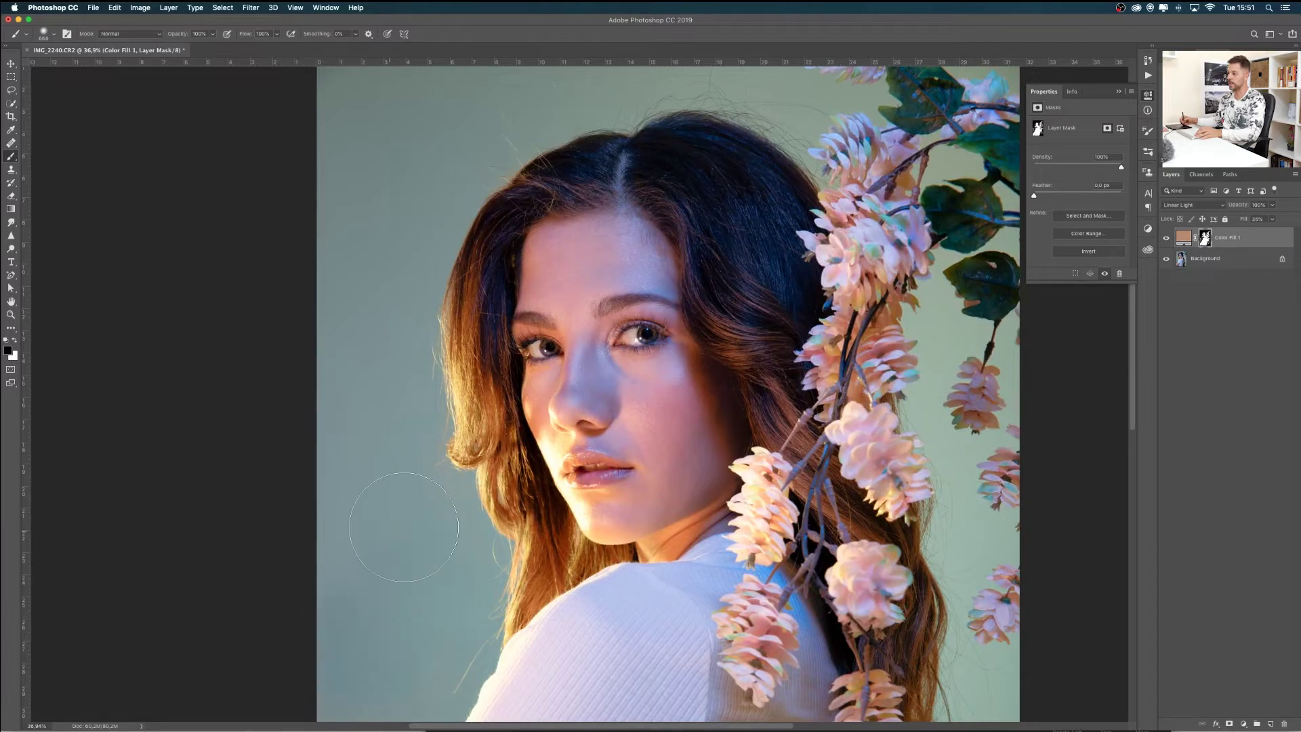
pyautogui.scroll(-5, 404, 408)
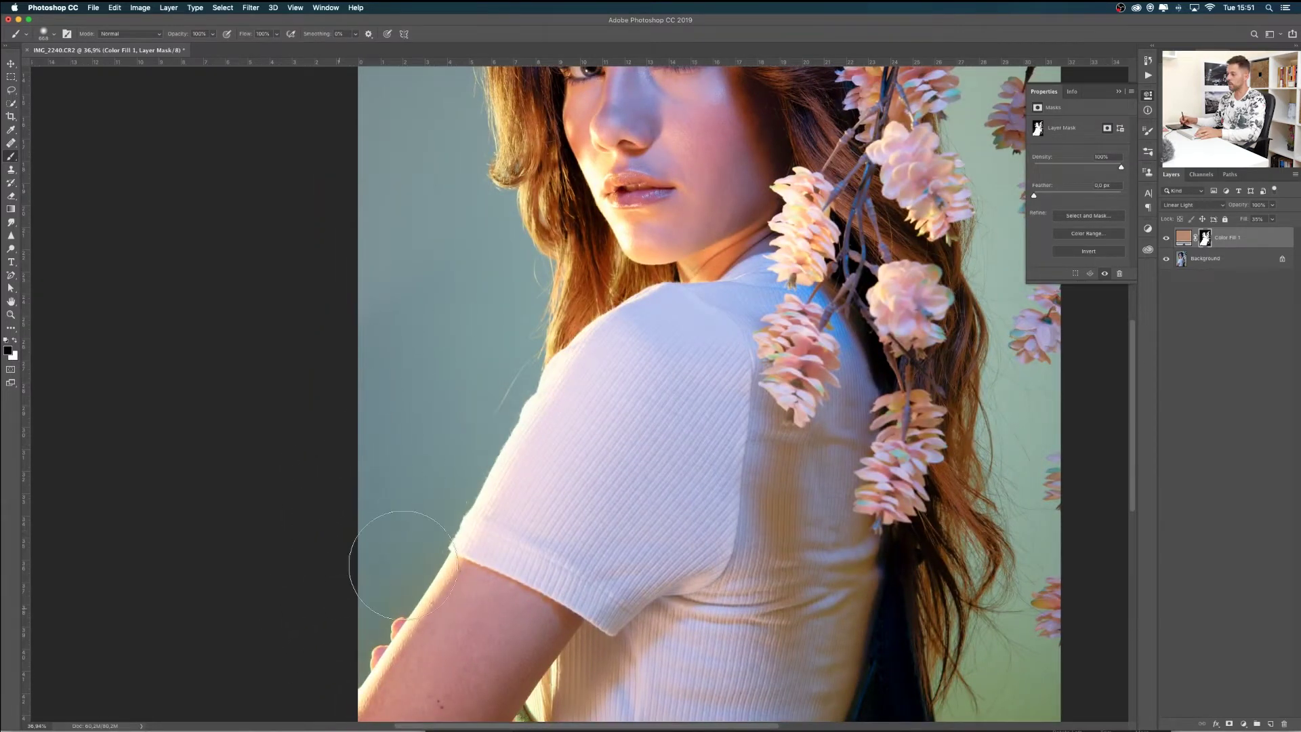
pyautogui.moveTo(420, 538); pyautogui.dragTo(414, 317)
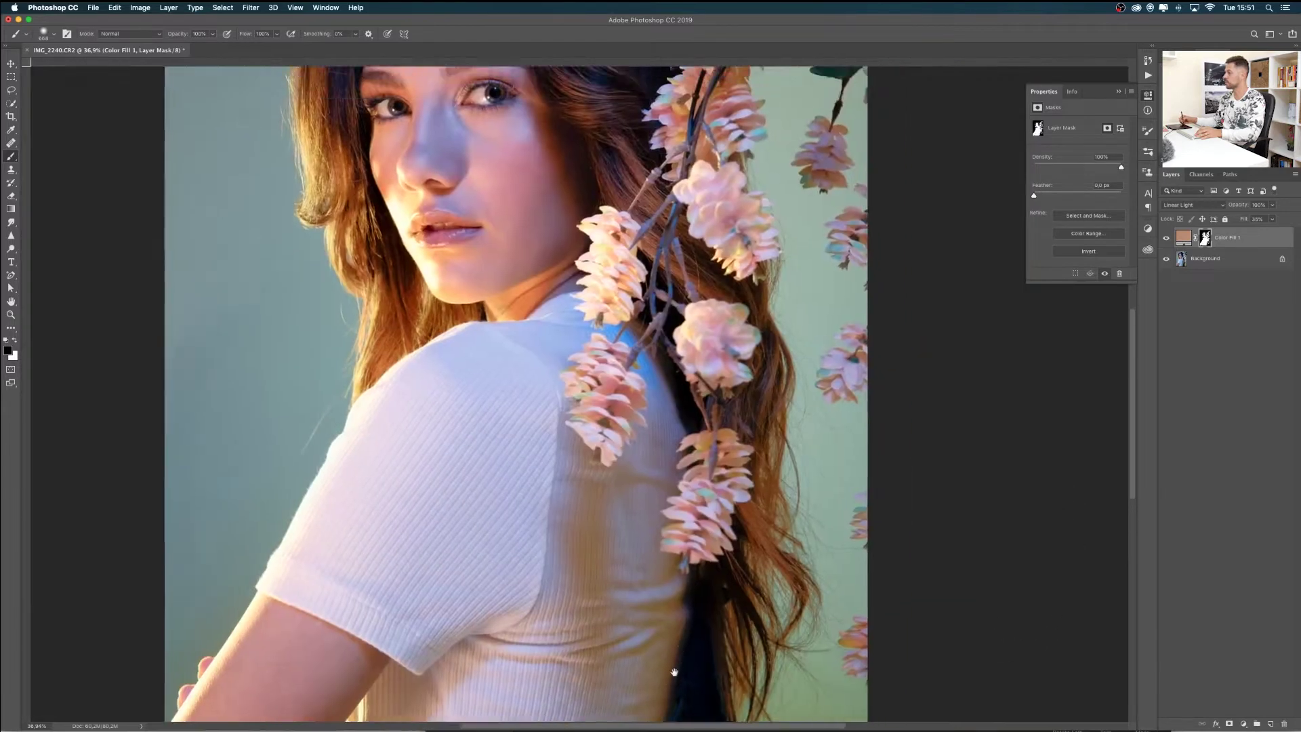
pyautogui.scroll(4, 777, 572)
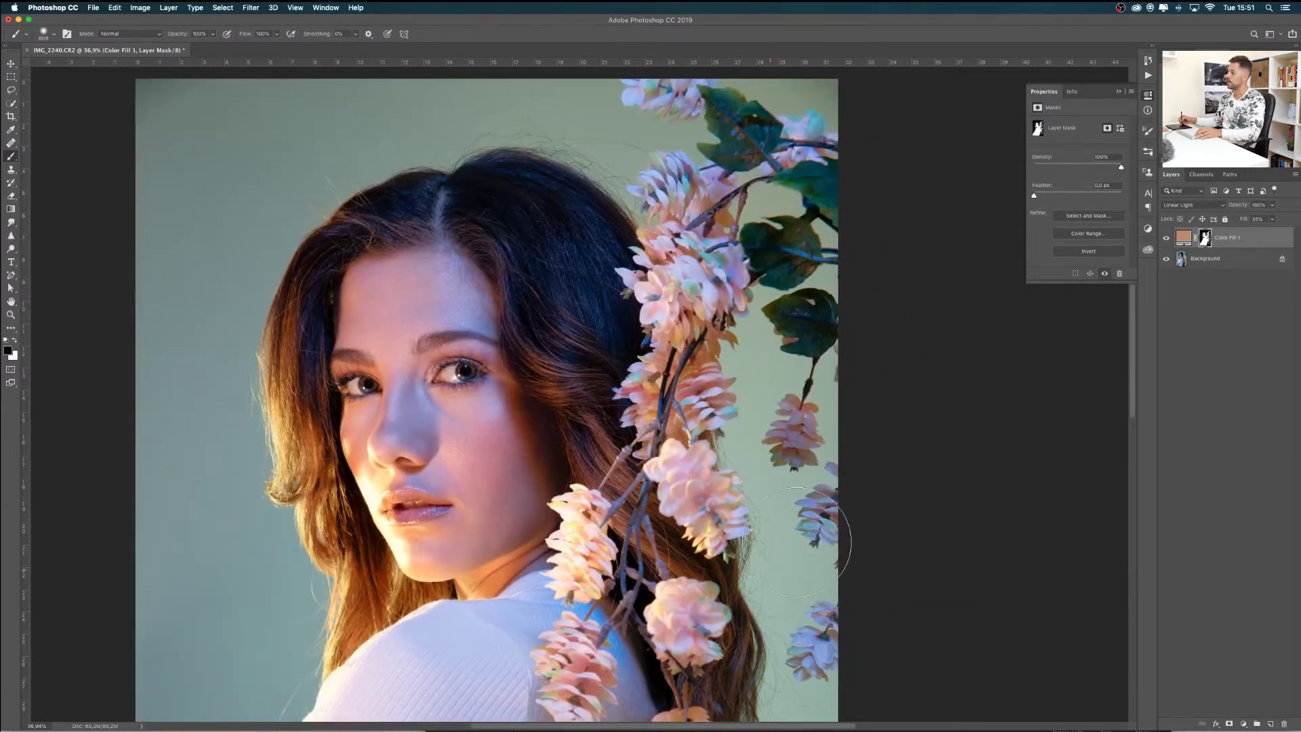
pyautogui.moveTo(771, 565)
pyautogui.mouseDown()
pyautogui.moveTo(812, 410)
pyautogui.moveTo(790, 412)
pyautogui.moveTo(790, 377)
pyautogui.moveTo(816, 248)
pyautogui.mouseUp()
pyautogui.moveTo(808, 169); pyautogui.dragTo(800, 293)
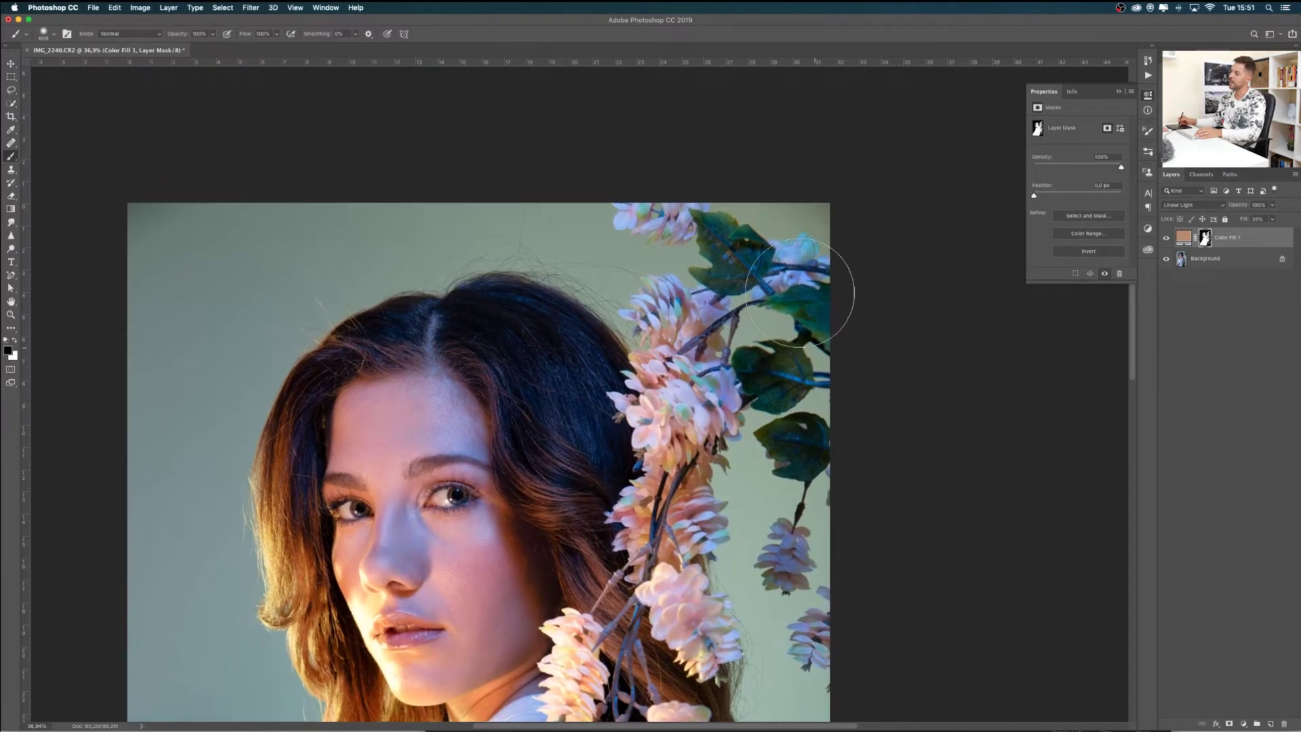
# Step: Check the color fill's layer mask on its own, return to the image, and paint black on the mask over the woman's hair parting
pyautogui.moveTo(759, 681); pyautogui.dragTo(668, 442)
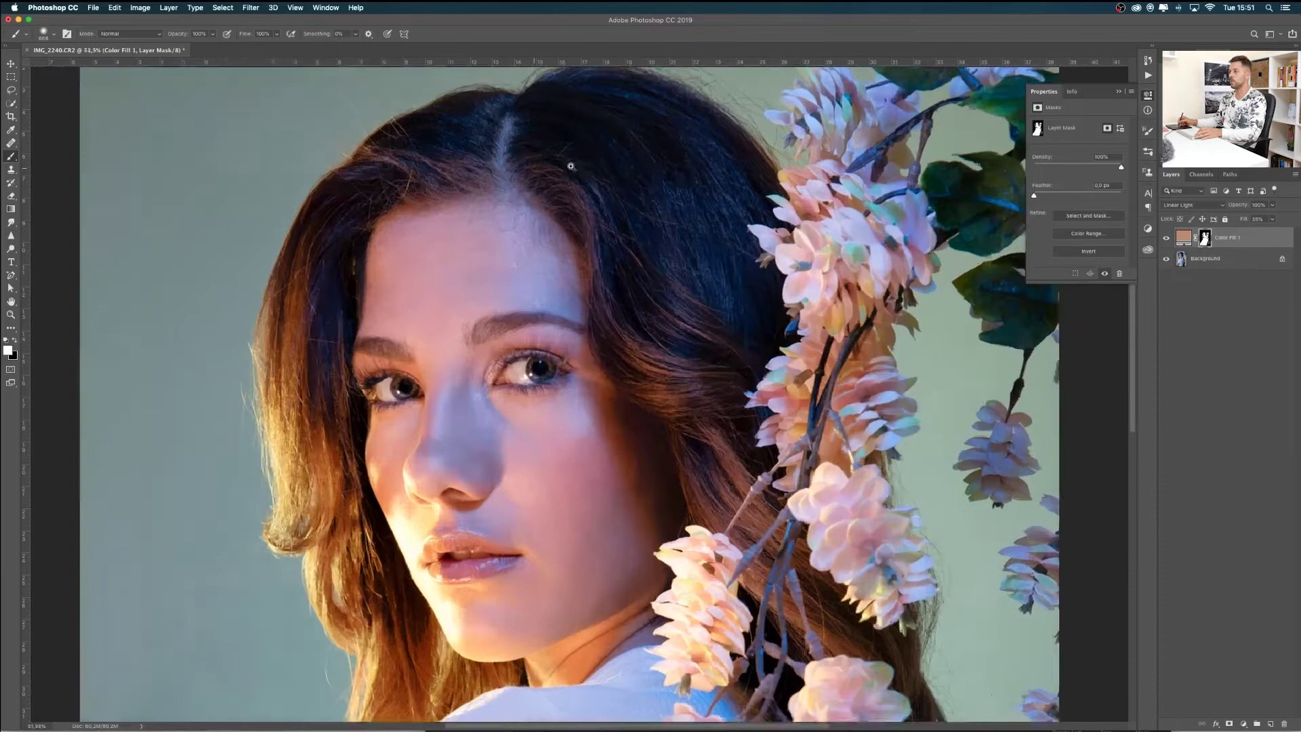
pyautogui.moveTo(571, 167); pyautogui.dragTo(552, 147)
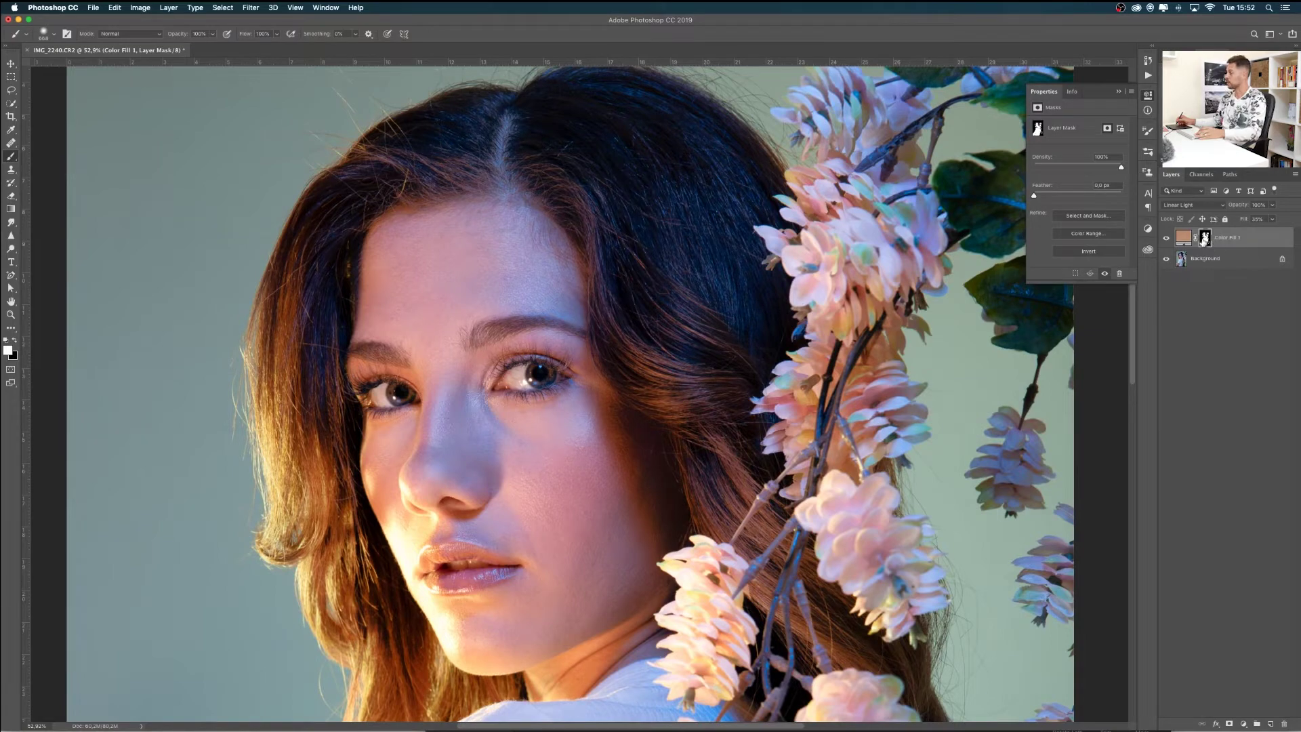
pyautogui.keyDown('alt'); pyautogui.click(1204, 239); pyautogui.keyUp('alt')
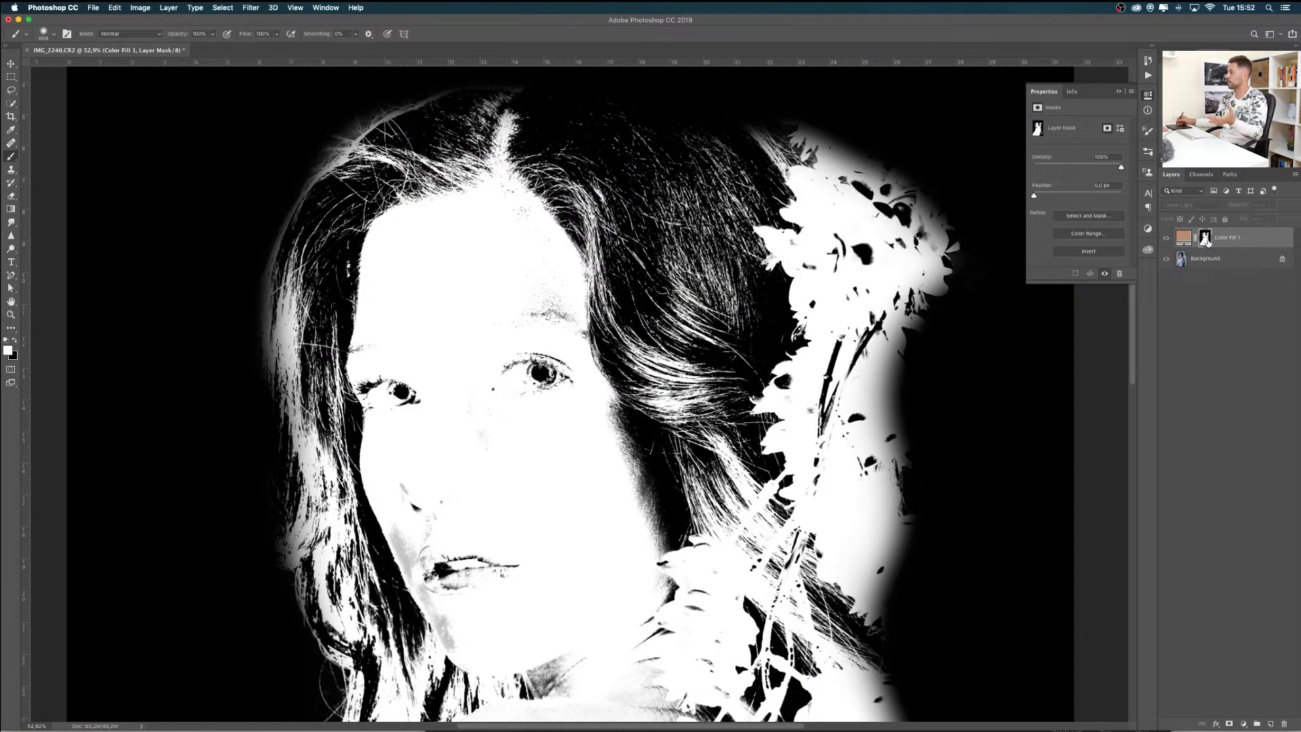
pyautogui.keyDown('alt'); pyautogui.click(1205, 240); pyautogui.keyUp('alt')
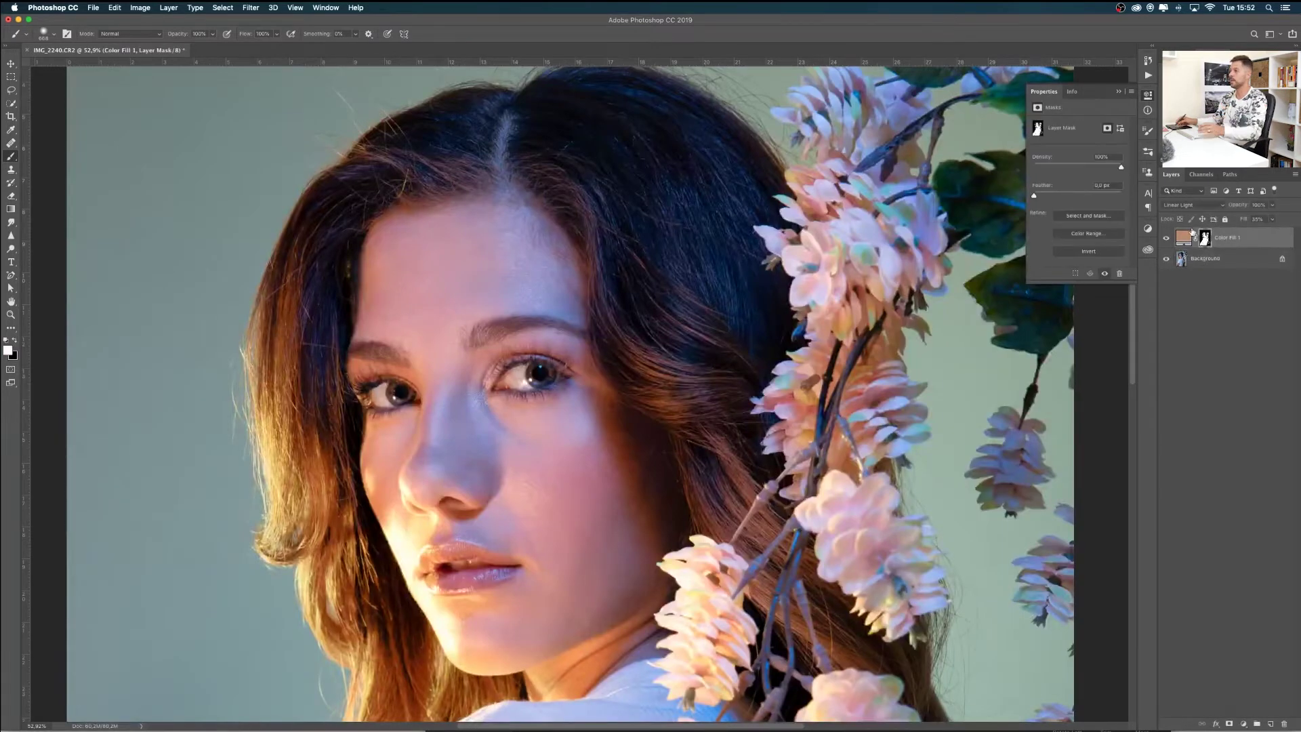
pyautogui.press('x')
pyautogui.moveTo(628, 178); pyautogui.dragTo(568, 177)
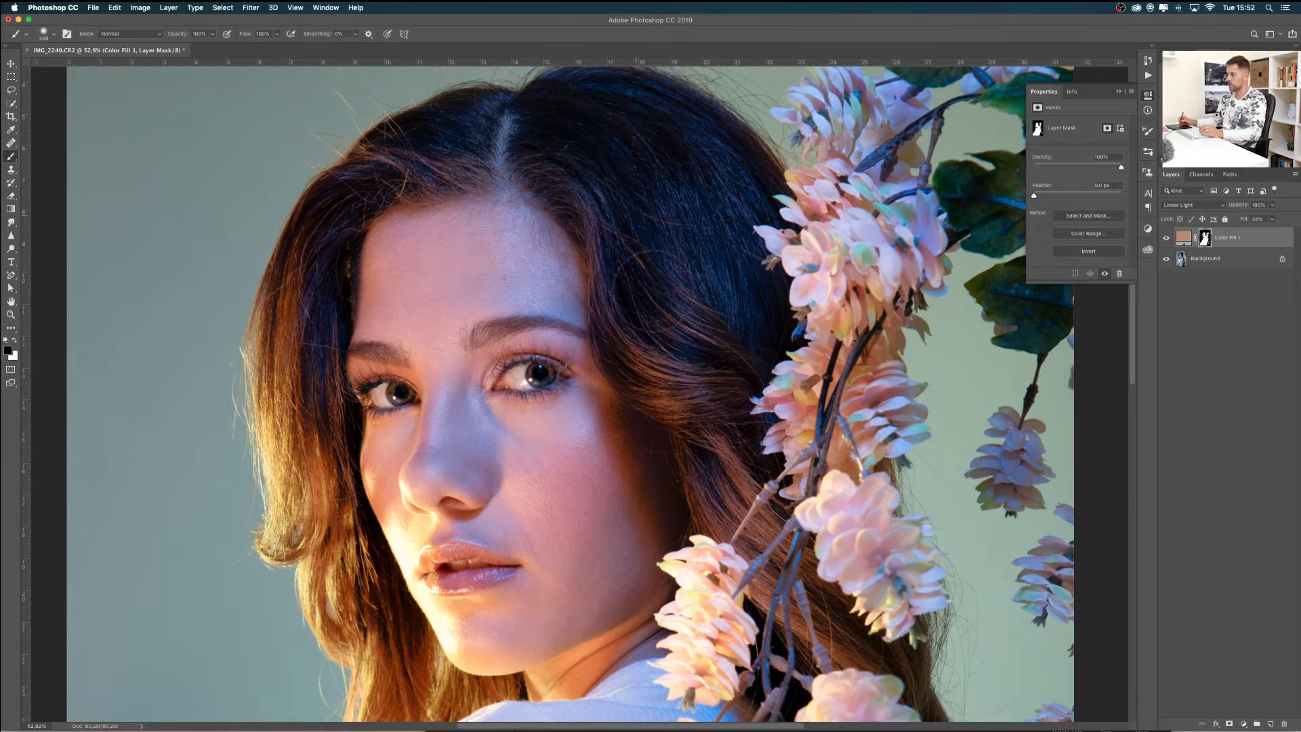
pyautogui.moveTo(522, 136); pyautogui.dragTo(452, 146)
pyautogui.moveTo(545, 115); pyautogui.dragTo(528, 116)
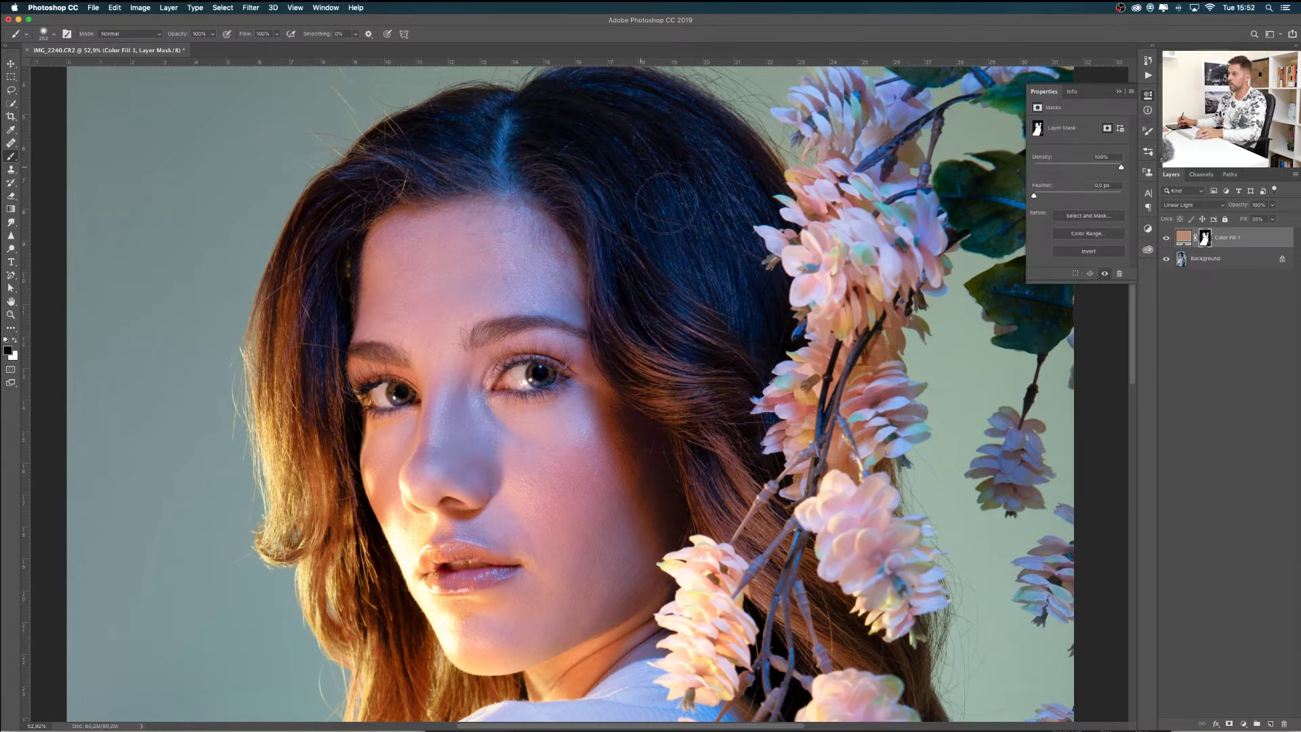
# Step: Paint white on the color fill's mask over the shadowed edge of the cheek beside the hair
pyautogui.press('x')
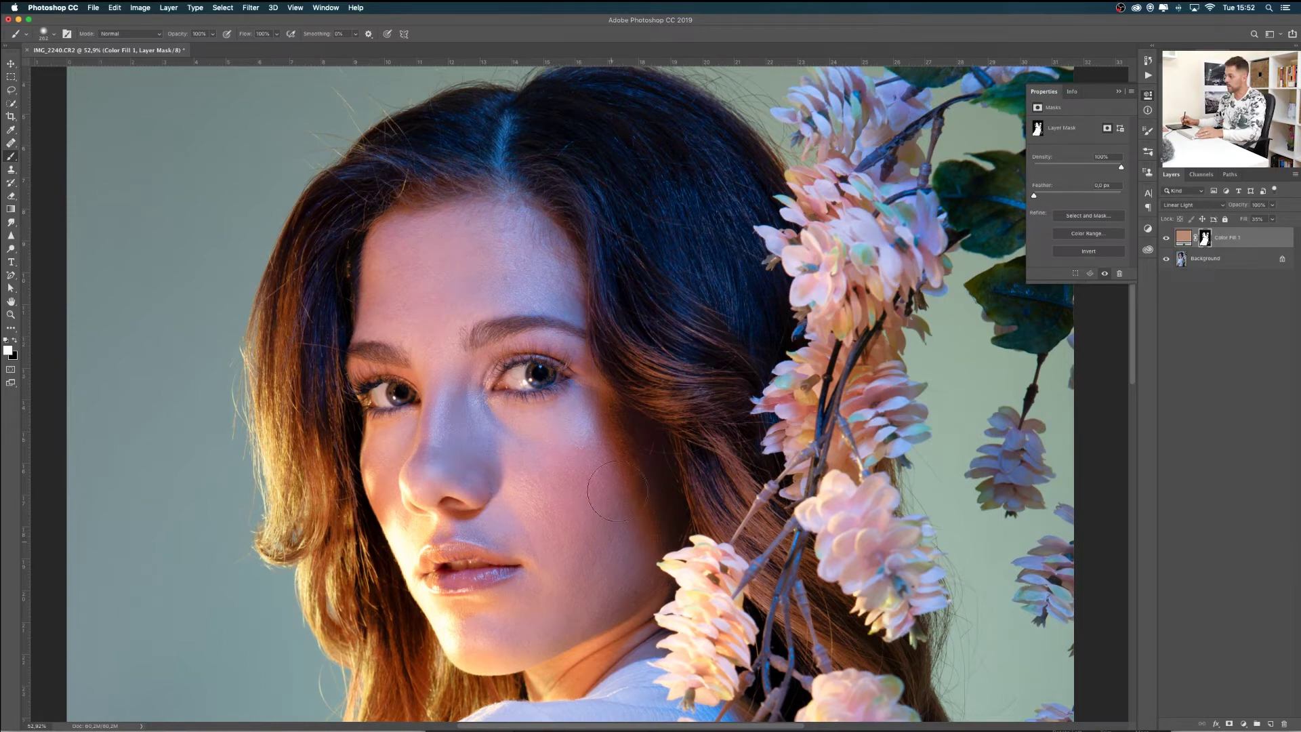
pyautogui.moveTo(638, 471); pyautogui.dragTo(680, 493)
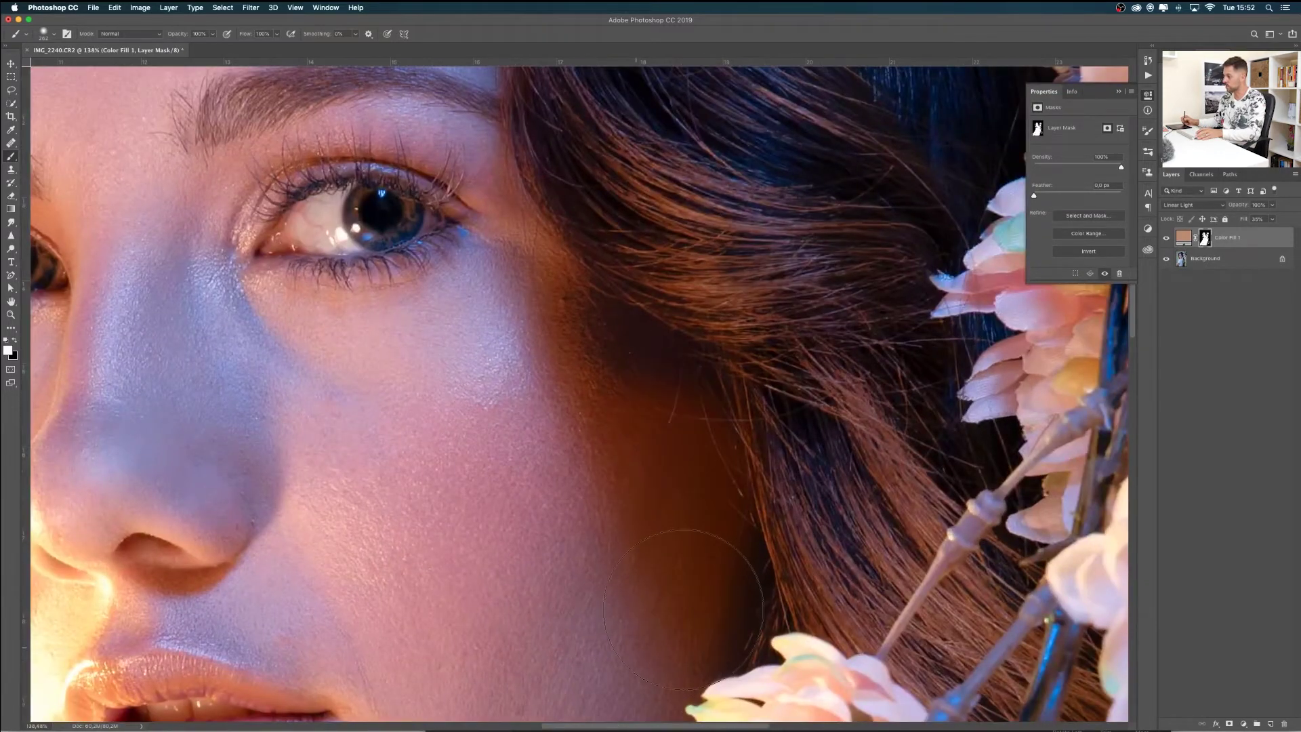
pyautogui.scroll(-3, 676, 436)
pyautogui.moveTo(676, 436)
pyautogui.mouseDown()
pyautogui.moveTo(576, 454)
pyautogui.moveTo(663, 485)
pyautogui.mouseUp()
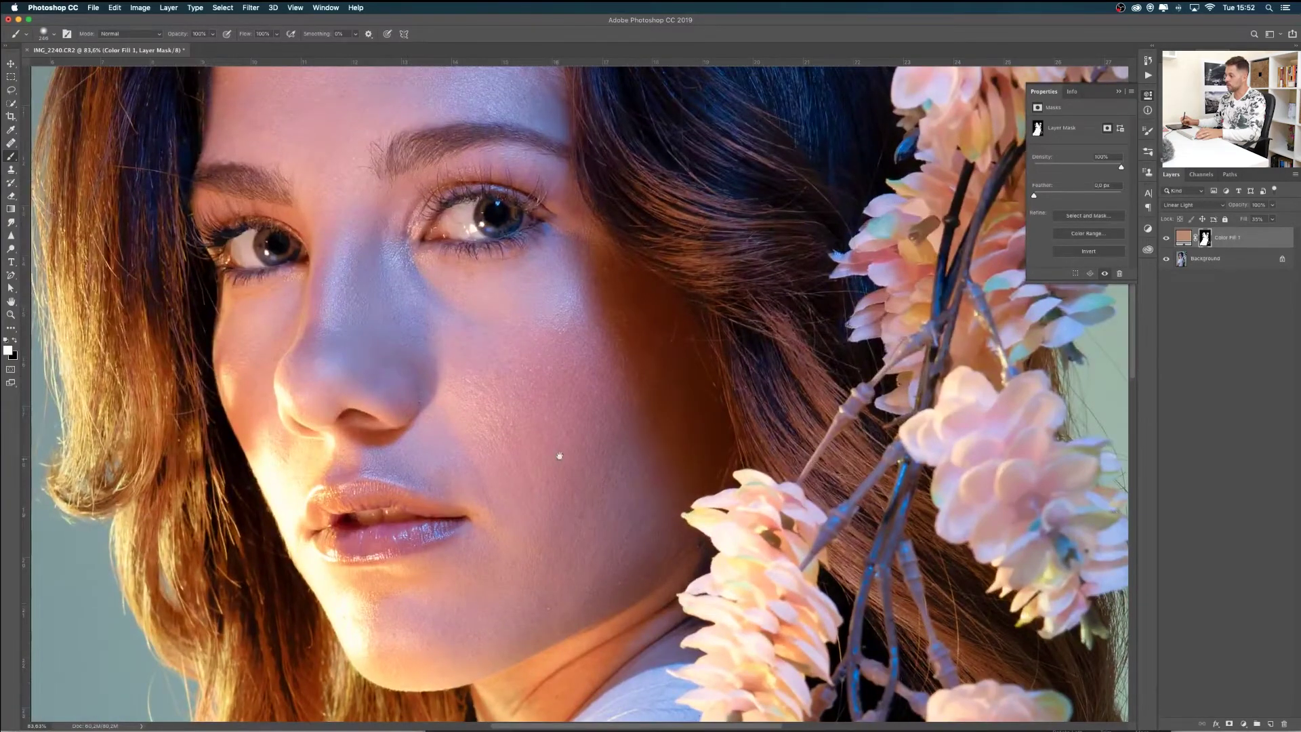
pyautogui.moveTo(559, 456); pyautogui.dragTo(680, 115)
pyautogui.moveTo(671, 353); pyautogui.dragTo(686, 353)
pyautogui.press('x')
# Step: Compare the whole portrait before and after the correction by hiding and showing the color fill layer
pyautogui.moveTo(607, 542); pyautogui.dragTo(545, 542)
pyautogui.moveTo(590, 464); pyautogui.dragTo(591, 518)
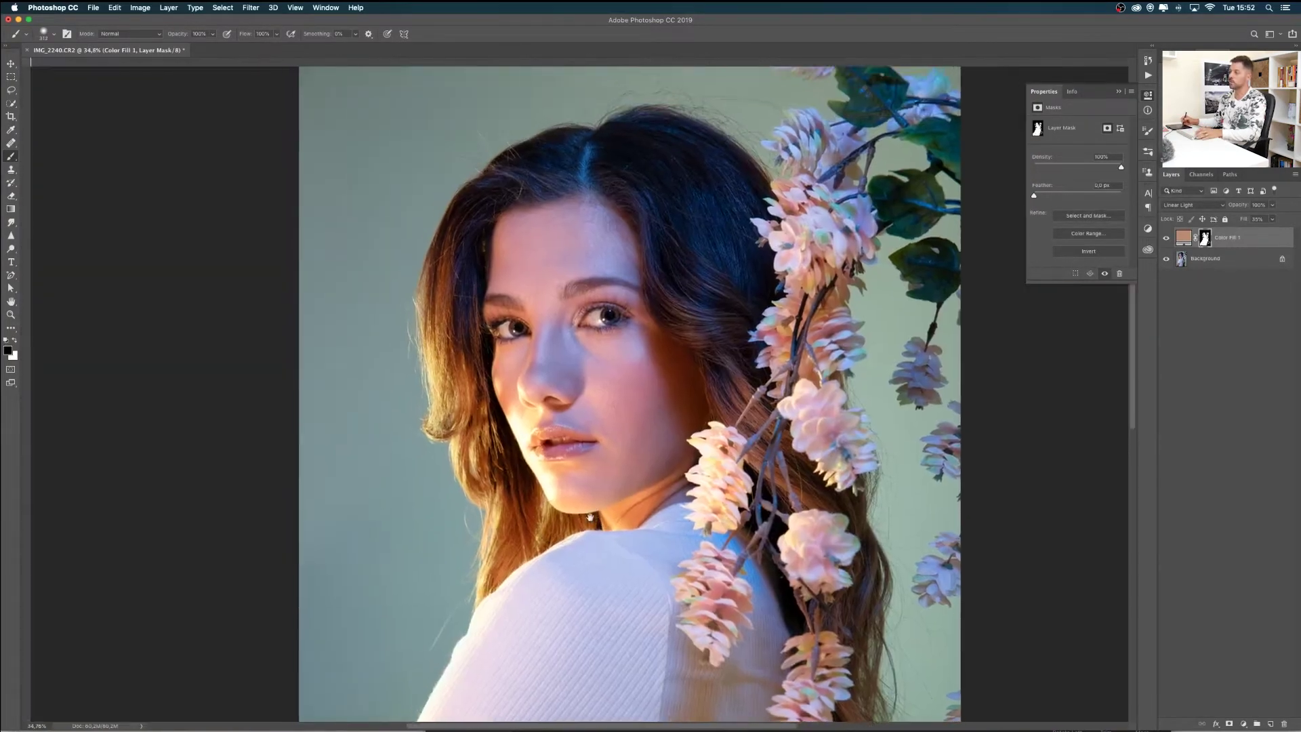
pyautogui.press('super+r')
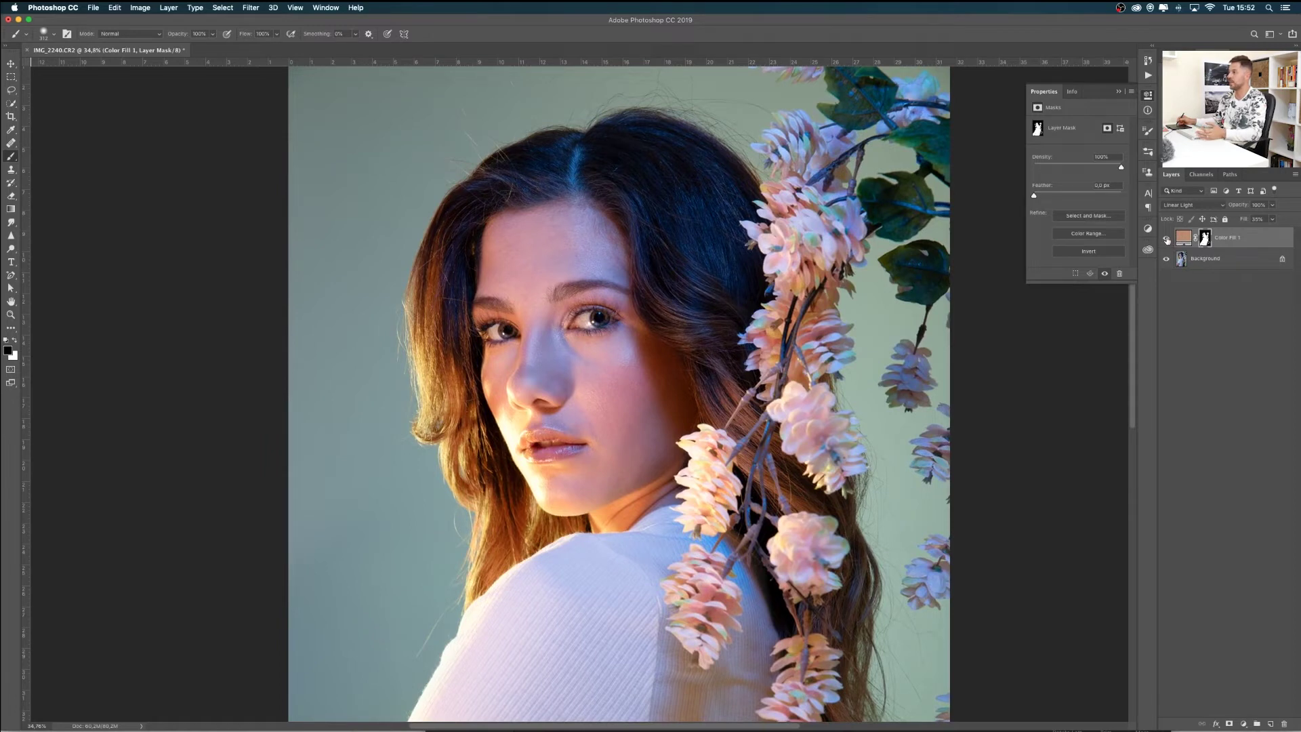
pyautogui.click(1166, 239)
pyautogui.click(1166, 239)
pyautogui.click(1166, 238)
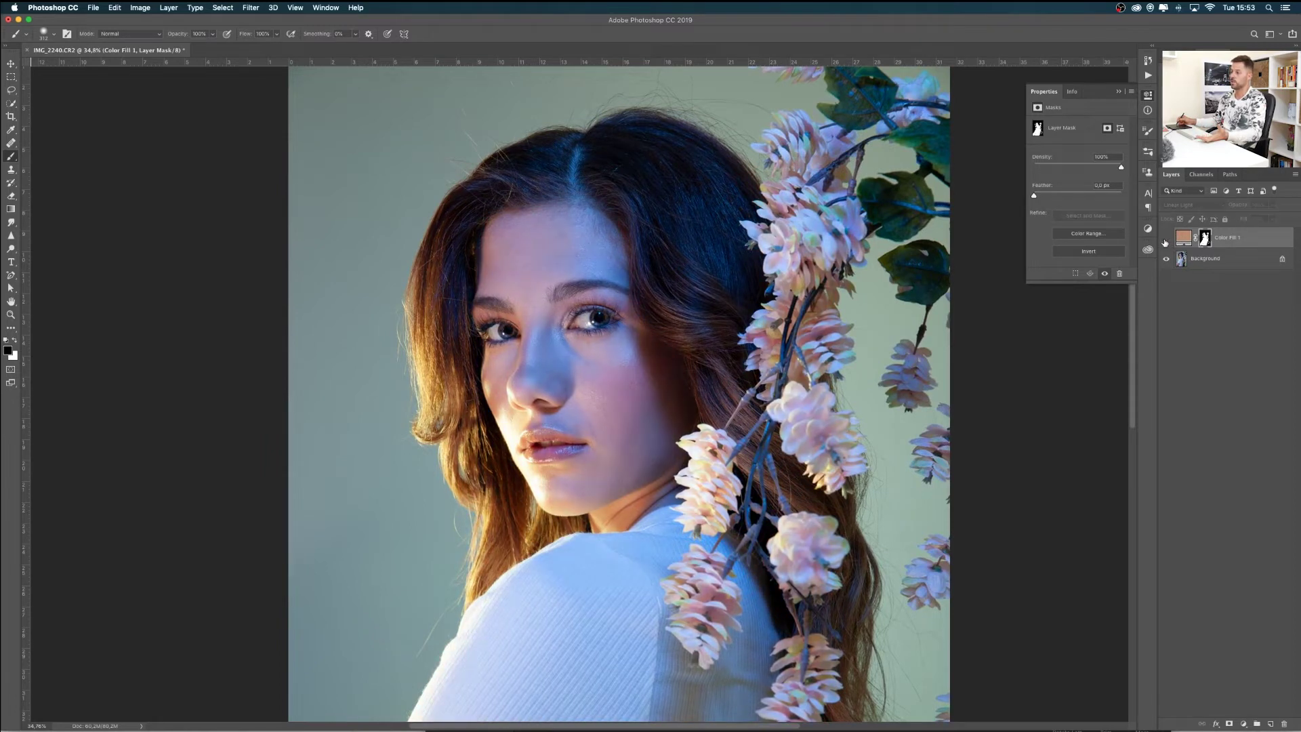
pyautogui.click(1166, 239)
pyautogui.press('super+minus')
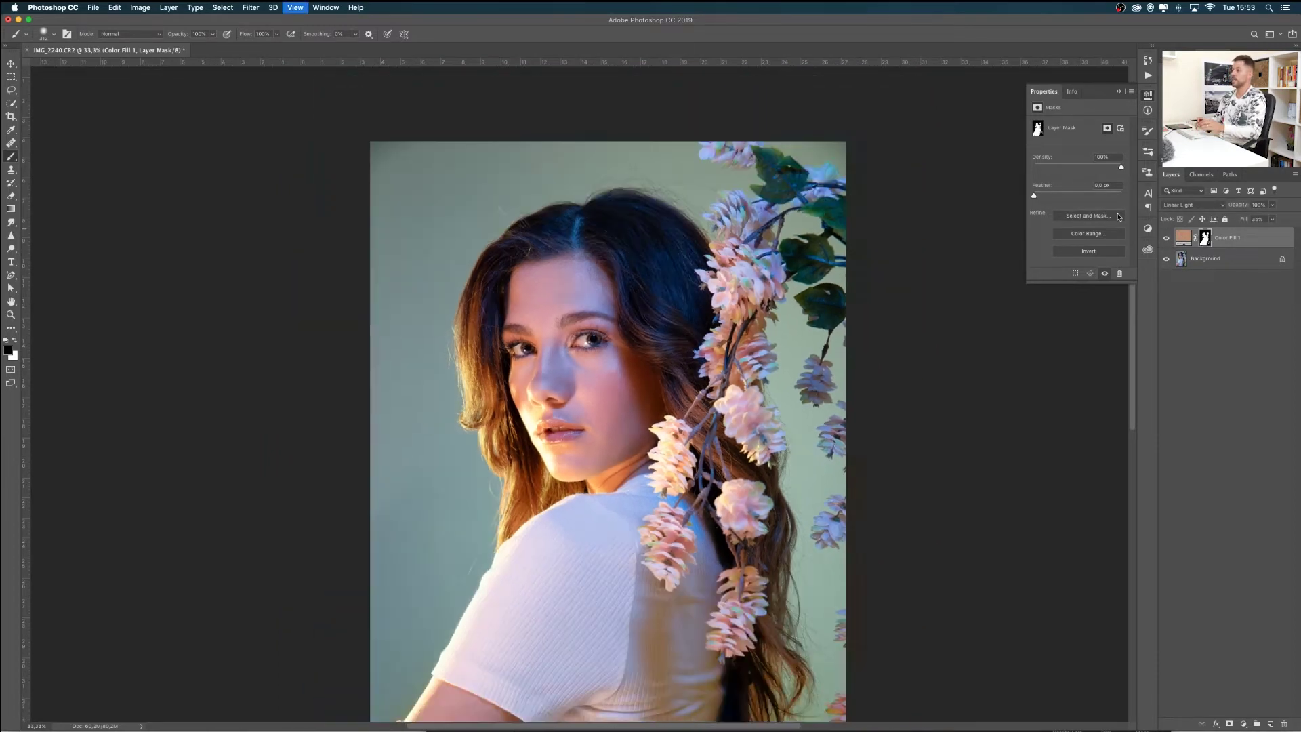
pyautogui.moveTo(462, 298); pyautogui.dragTo(474, 216)
pyautogui.click(1166, 239)
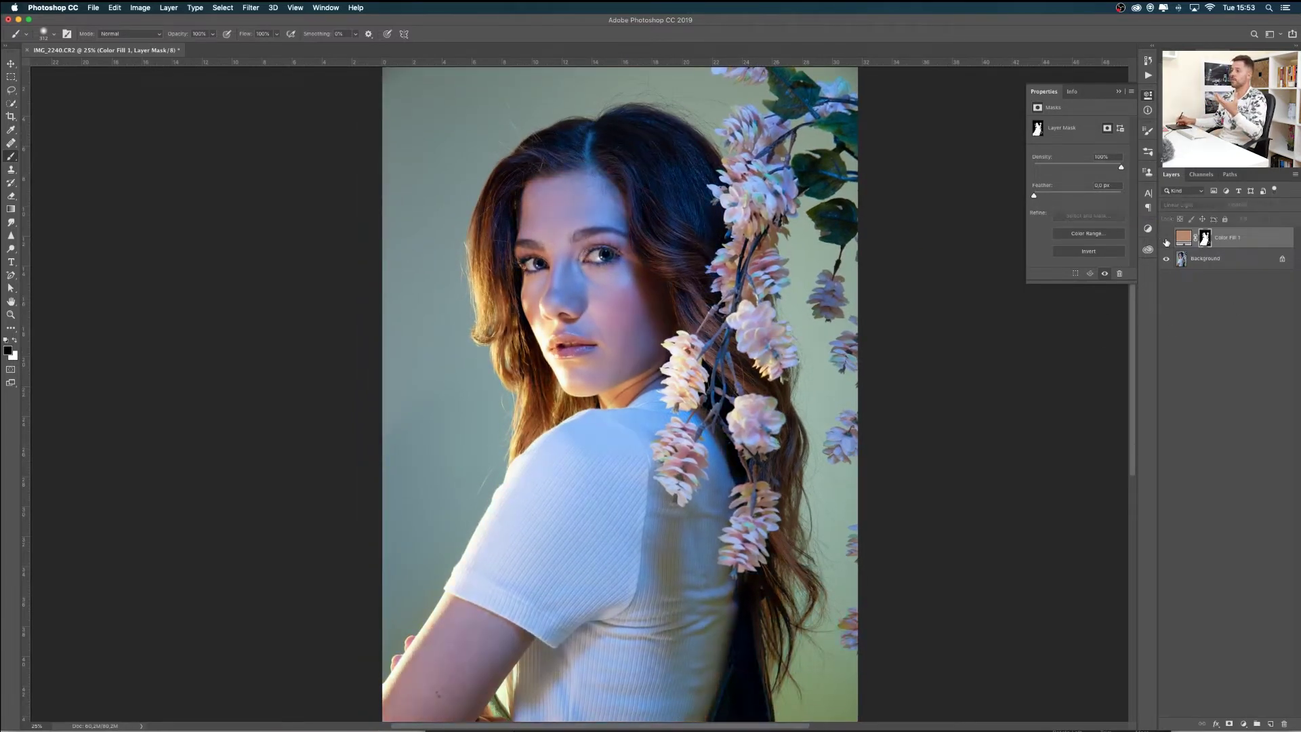
pyautogui.click(1166, 238)
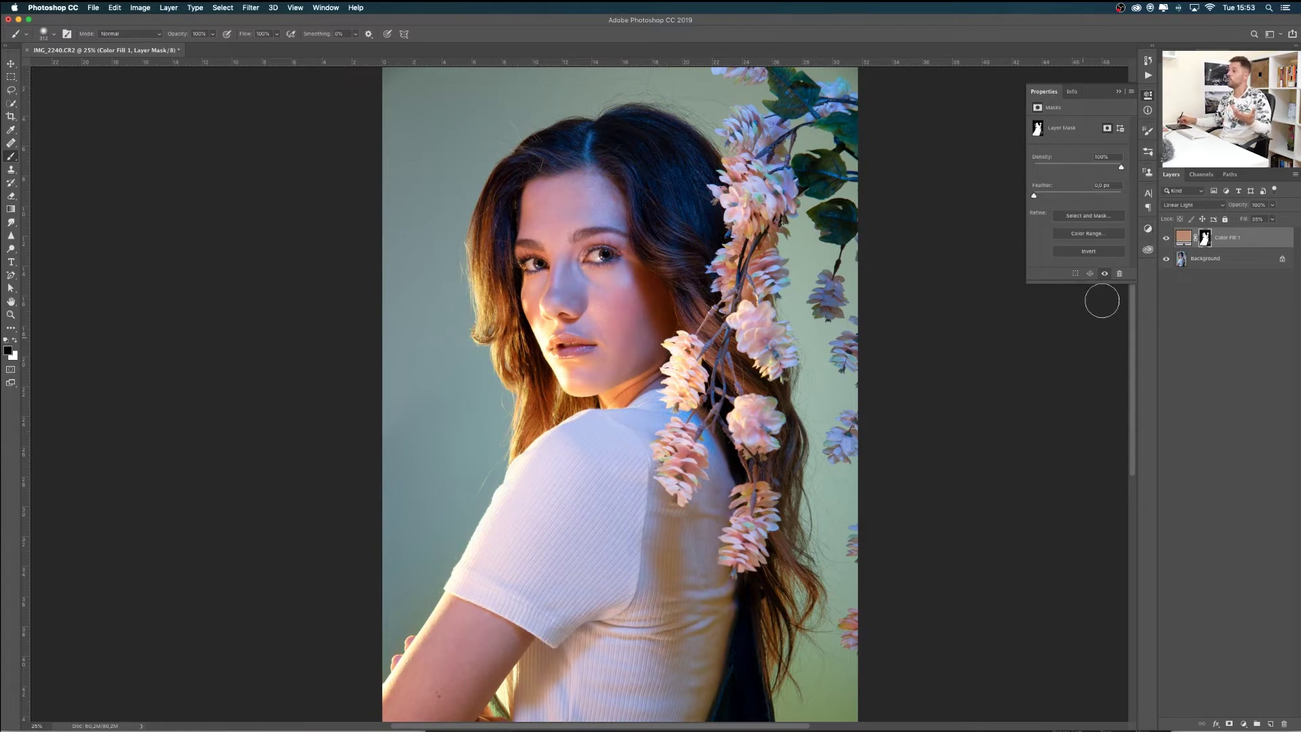
# Step: Change the fill layer's color to the lighter skin tone b89174
pyautogui.doubleClick(1182, 238)
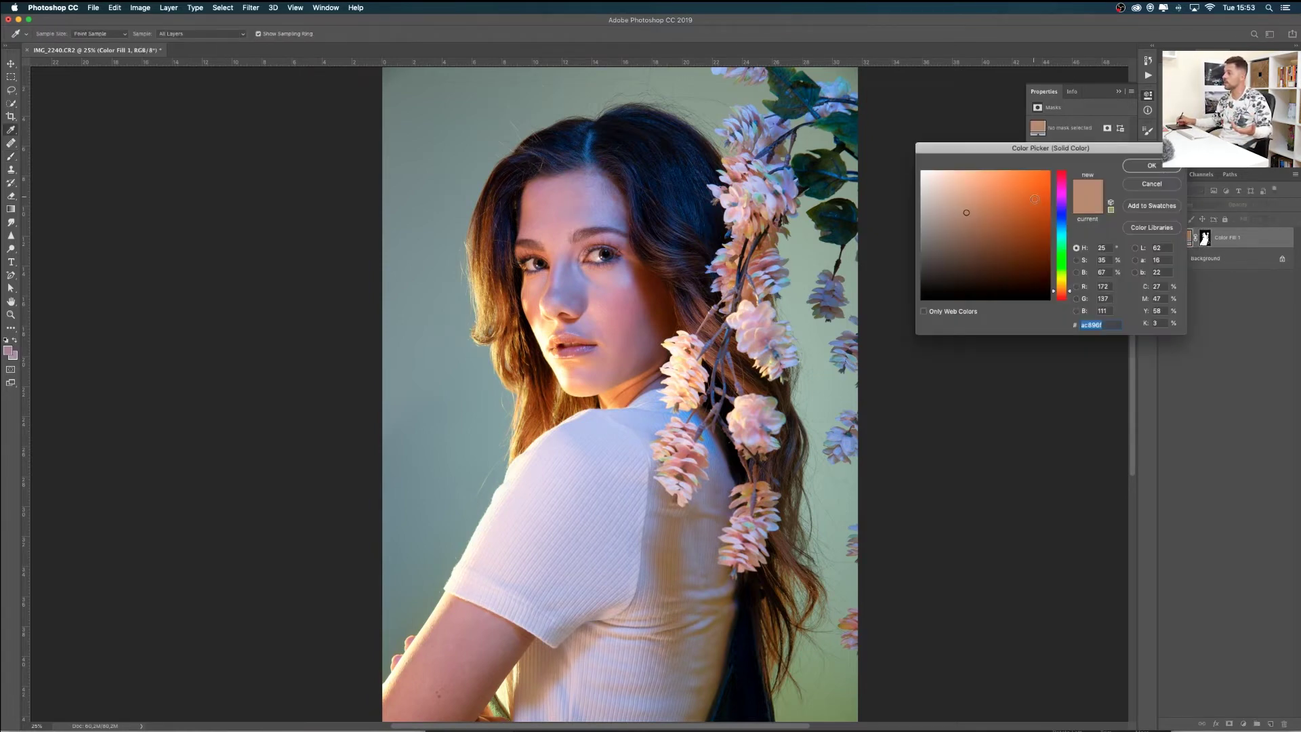
pyautogui.moveTo(970, 207)
pyautogui.mouseDown()
pyautogui.moveTo(981, 187)
pyautogui.moveTo(953, 240)
pyautogui.moveTo(967, 206)
pyautogui.mouseUp()
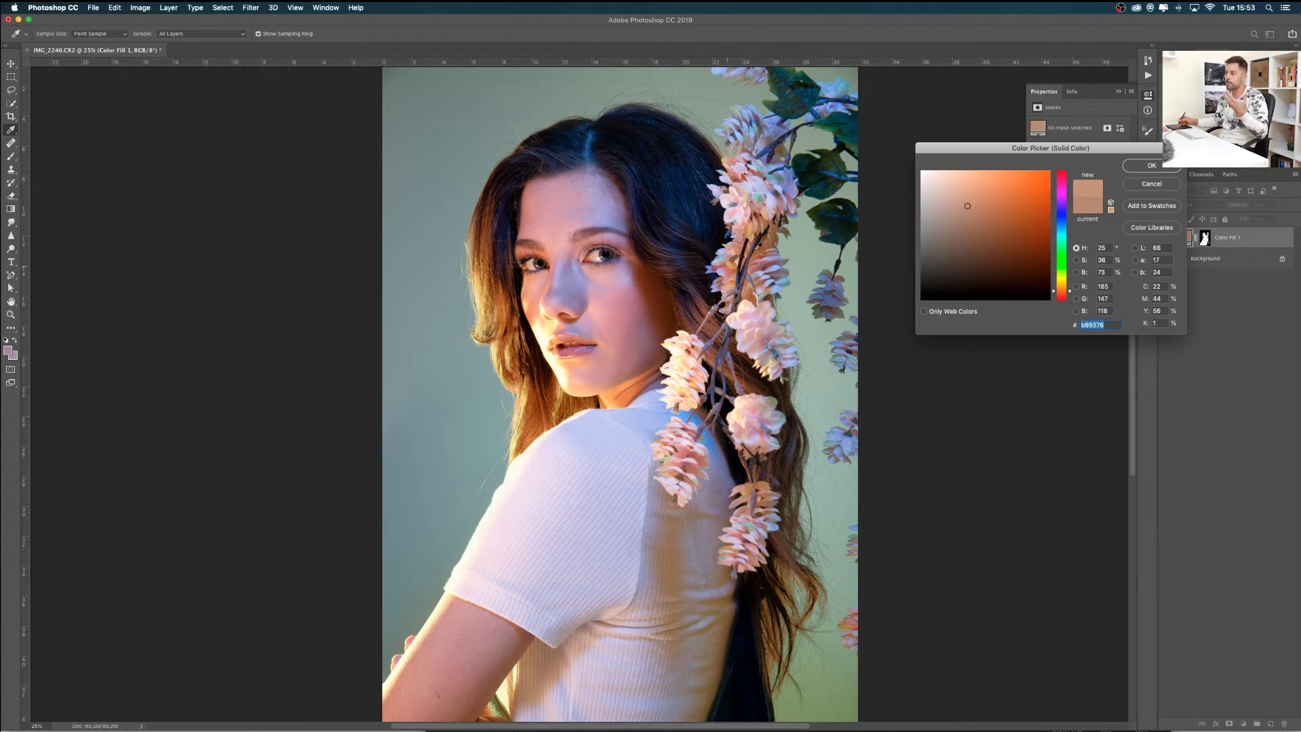
pyautogui.moveTo(964, 201)
pyautogui.mouseDown()
pyautogui.moveTo(959, 188)
pyautogui.moveTo(969, 206)
pyautogui.mouseUp()
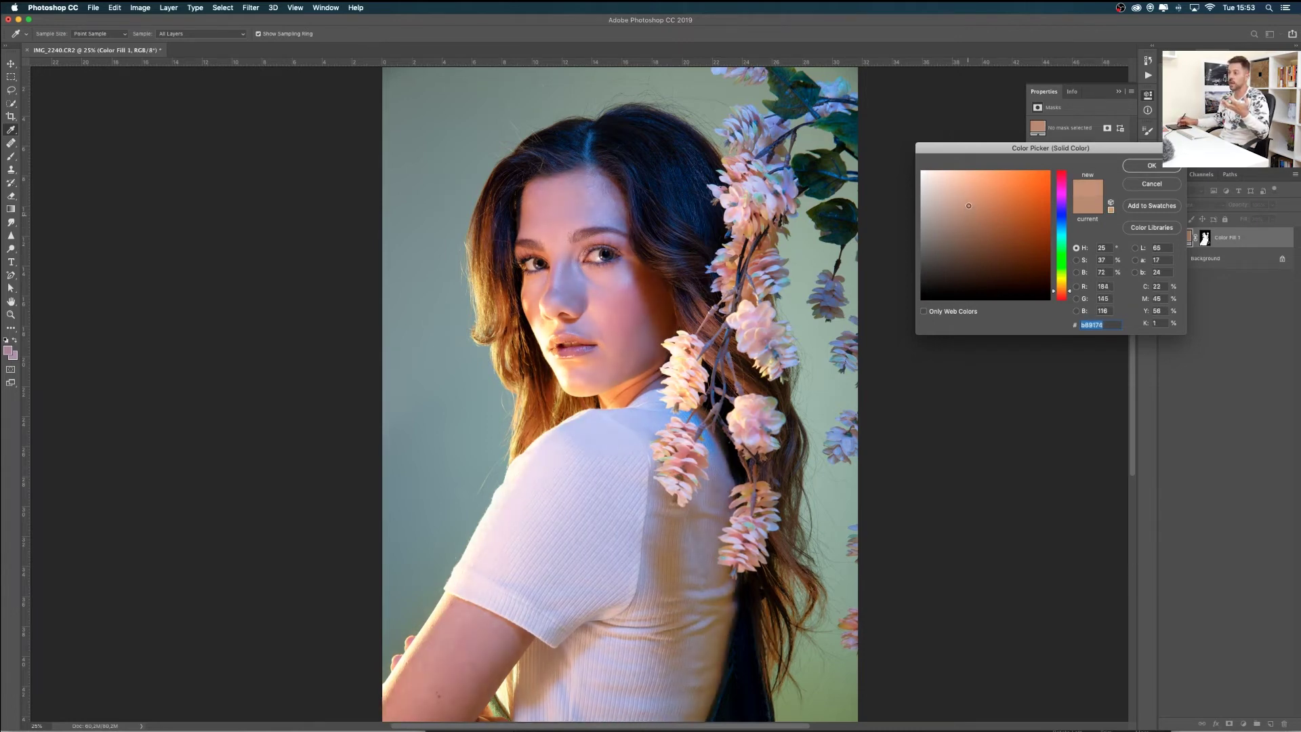
pyautogui.click(1149, 173)
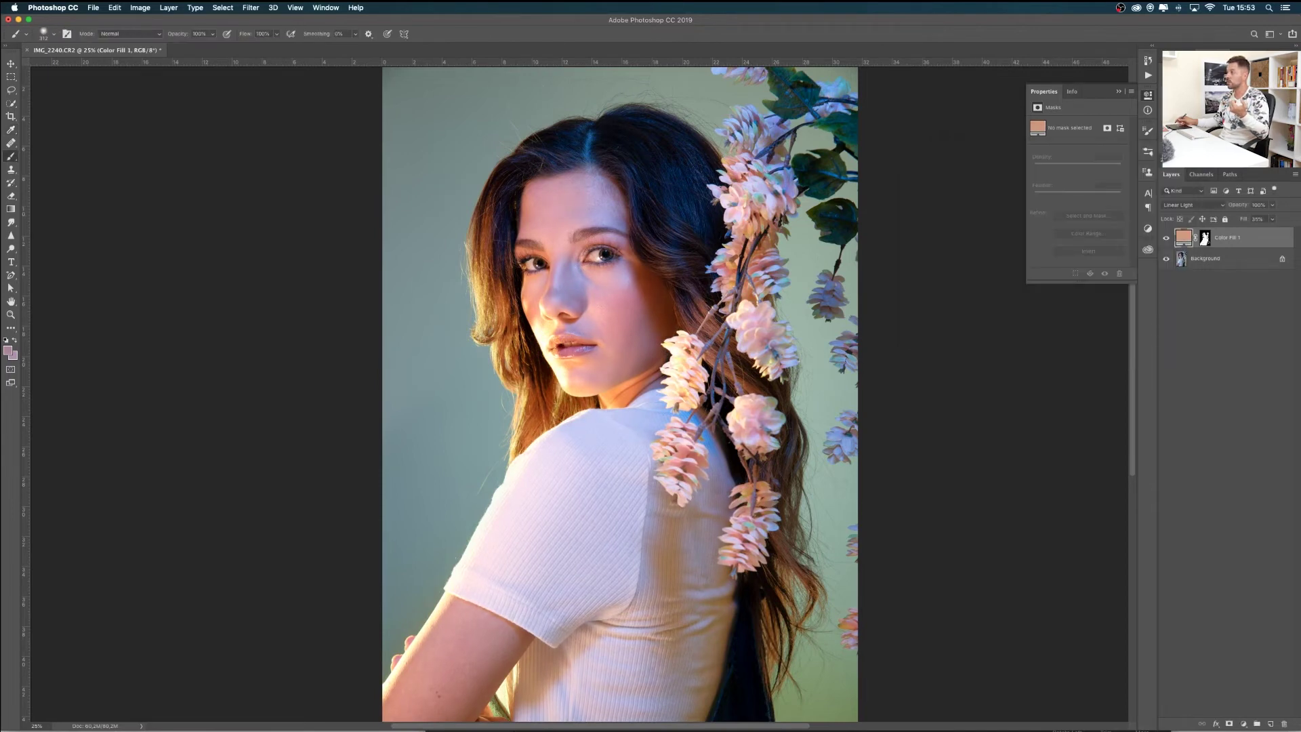